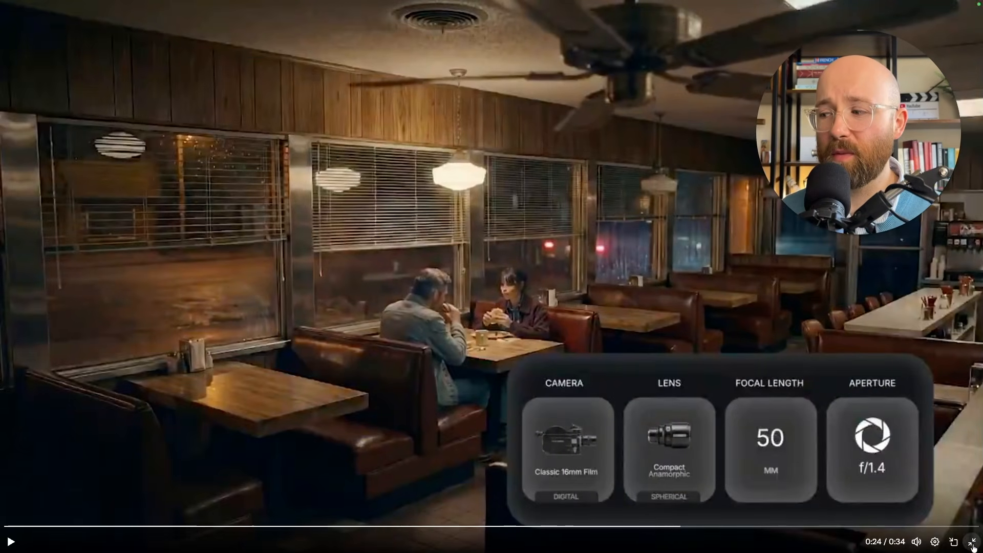
# Step: Exit the full-screen video, switch to the Higgsfield site and open Cinema Studio 2.0
pyautogui.click(971, 544)
pyautogui.click(225, 11)
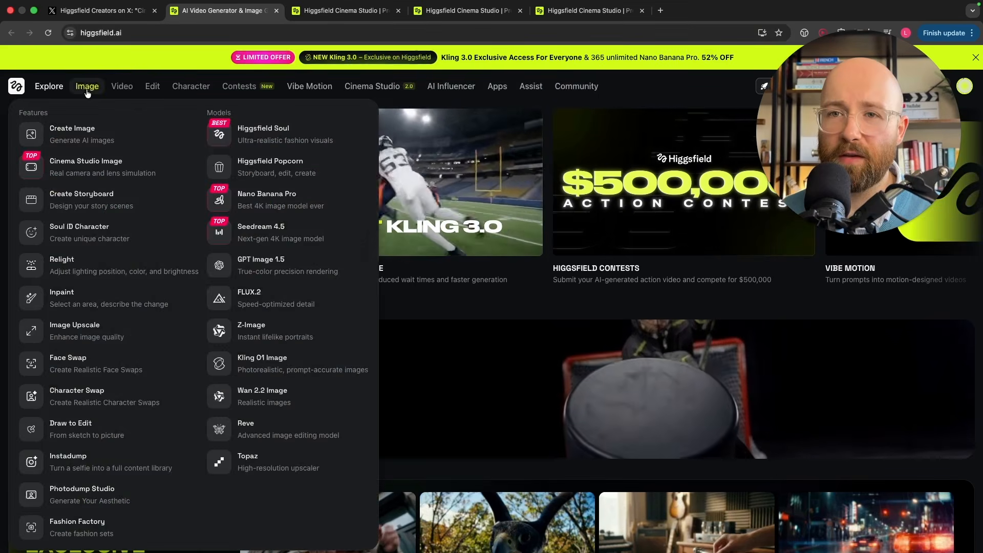
pyautogui.moveTo(121, 91)
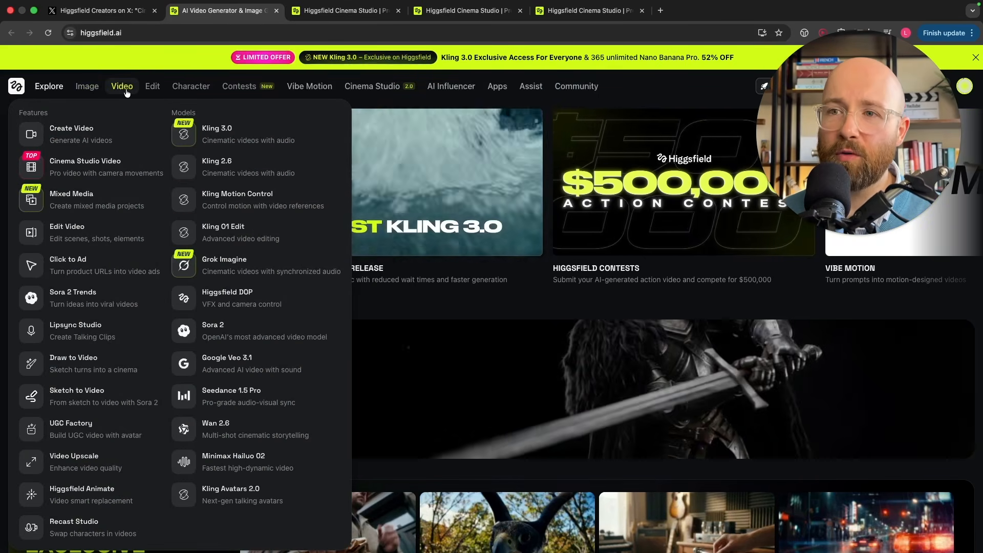
pyautogui.moveTo(201, 88)
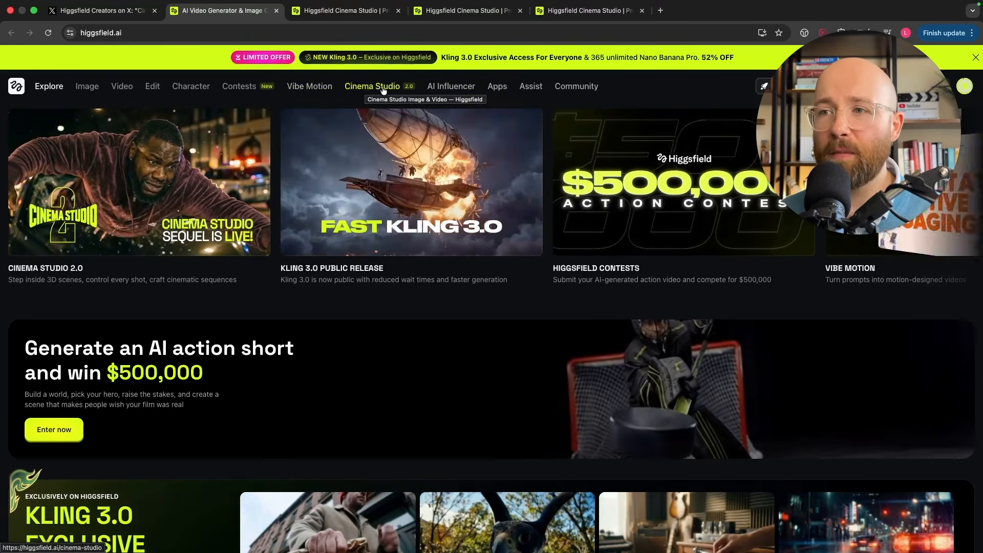
pyautogui.click(384, 90)
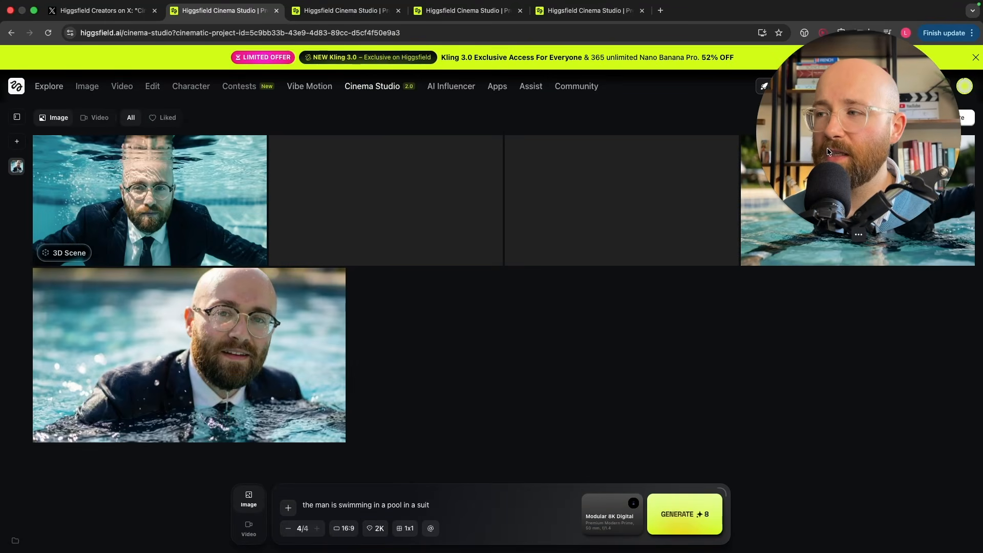
# Step: Look over the project's video generations and return to its image generations
pyautogui.moveTo(831, 187); pyautogui.dragTo(830, 364)
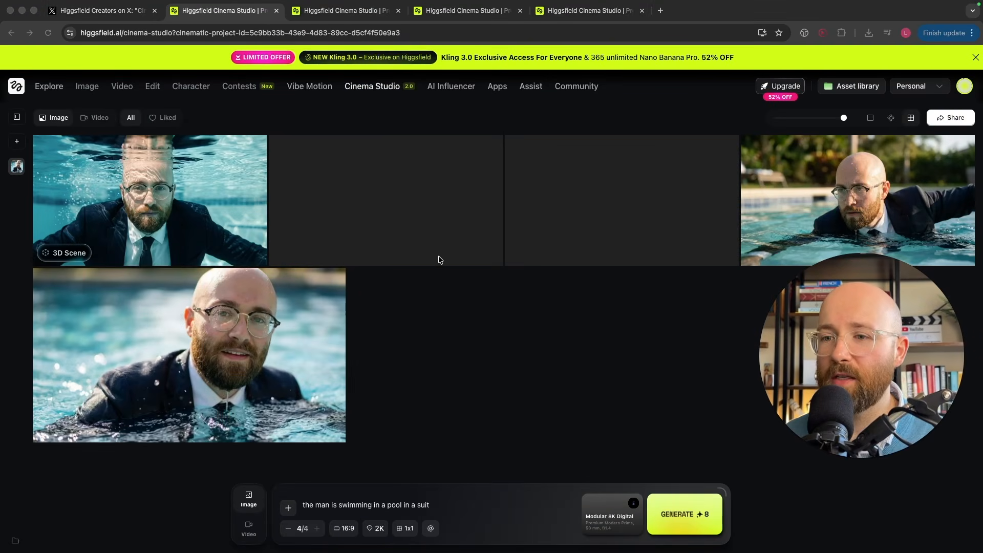
pyautogui.click(631, 341)
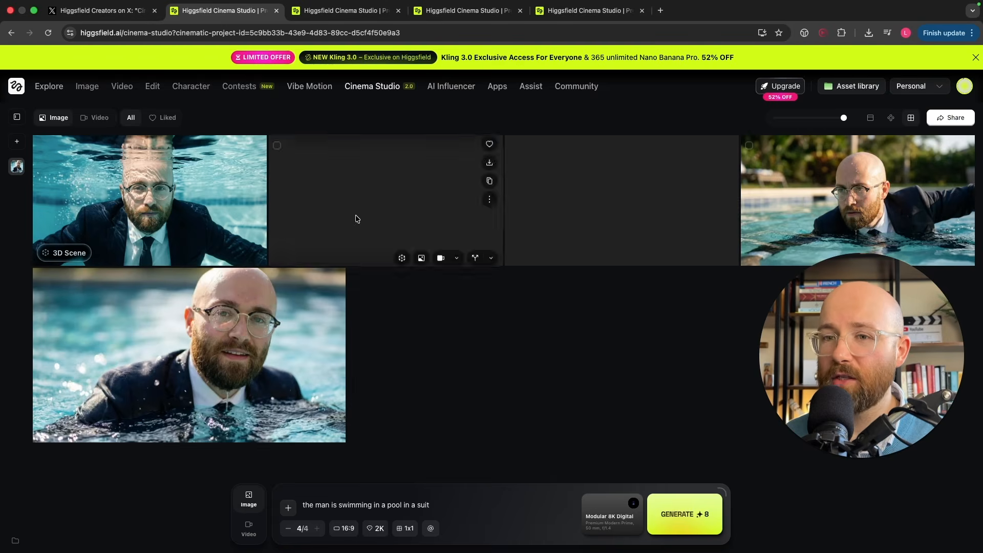
pyautogui.click(94, 118)
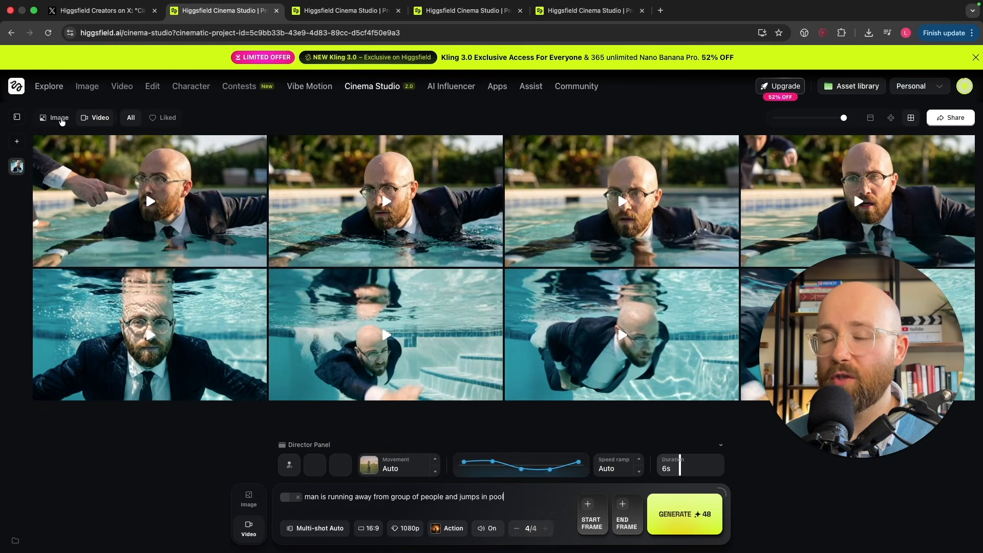
pyautogui.click(59, 118)
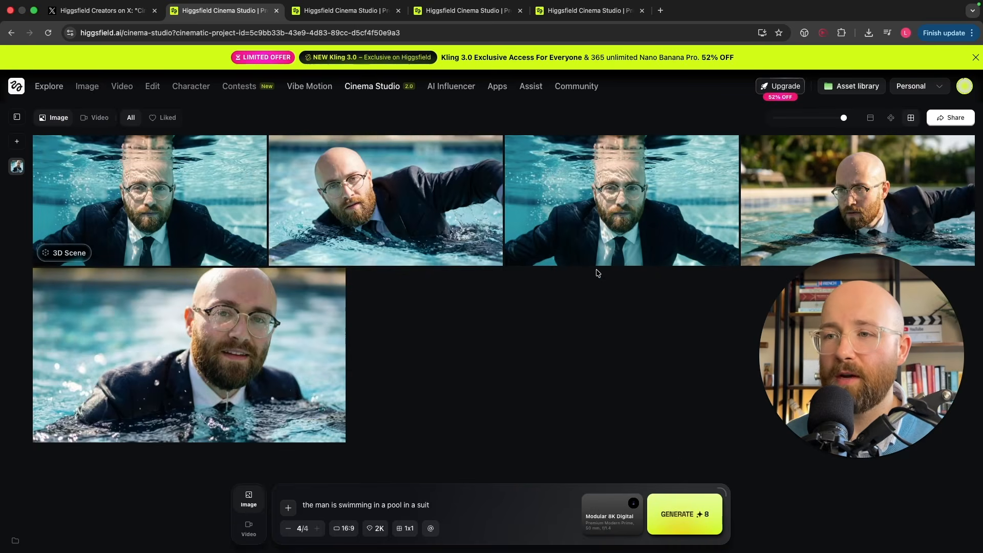
pyautogui.moveTo(830, 339); pyautogui.dragTo(825, 363)
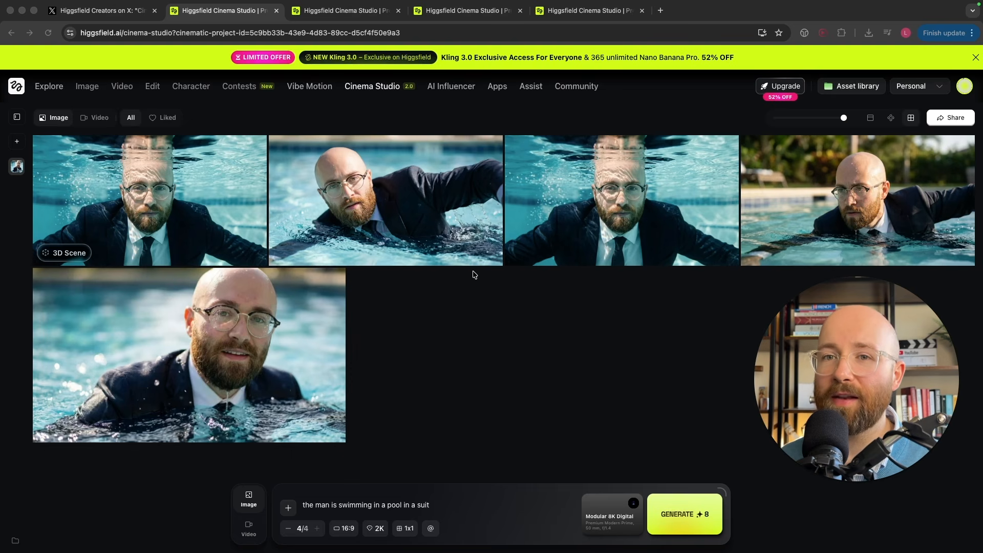
# Step: Examine the image prompt and the reference images available under recent attachments and image generations, without attaching any
pyautogui.click(250, 529)
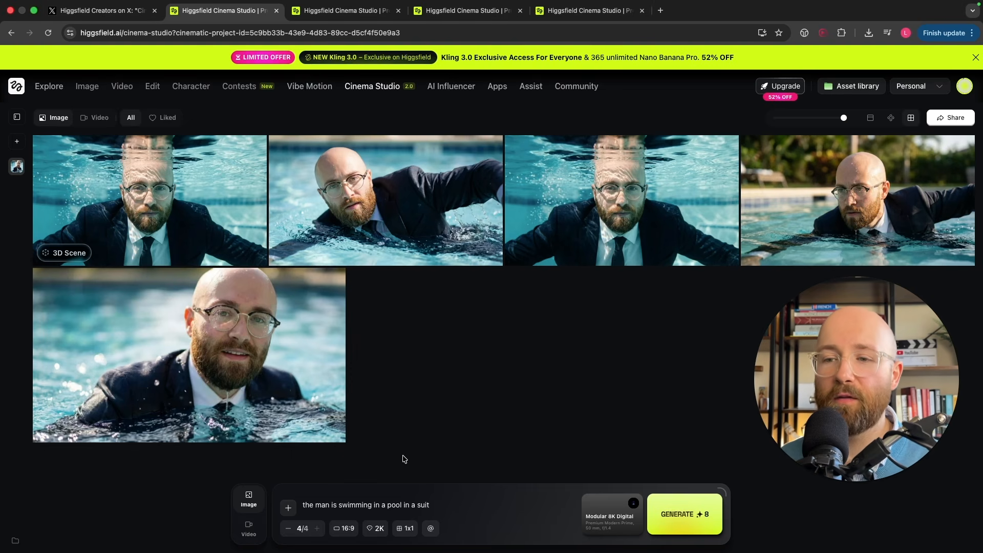
pyautogui.click(344, 504)
pyautogui.moveTo(307, 505); pyautogui.dragTo(429, 502)
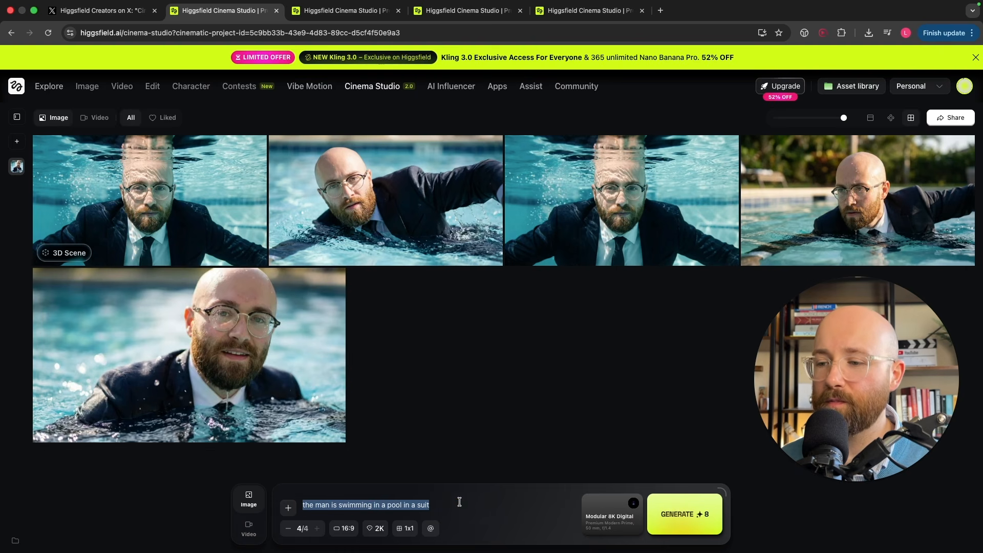
pyautogui.click(288, 507)
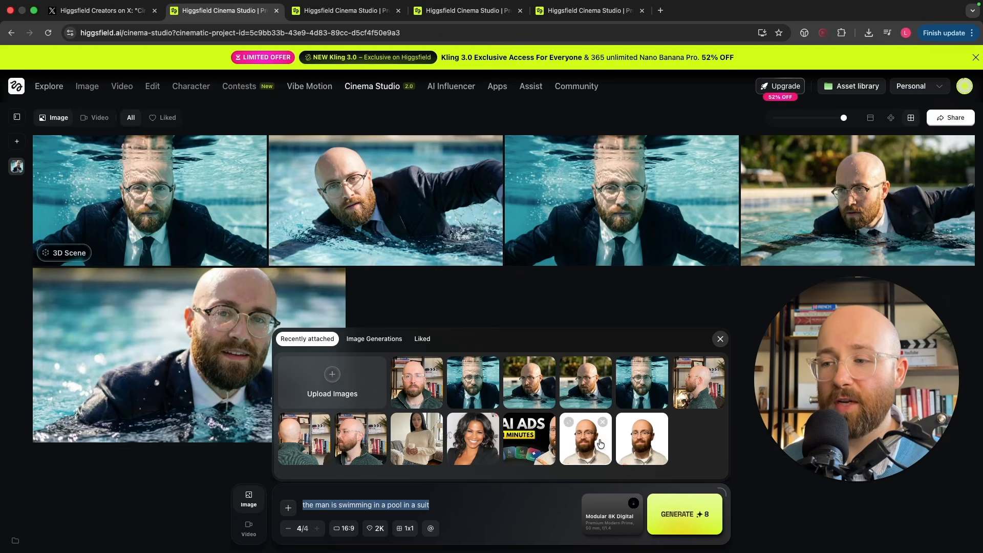
pyautogui.scroll(10, 601, 444)
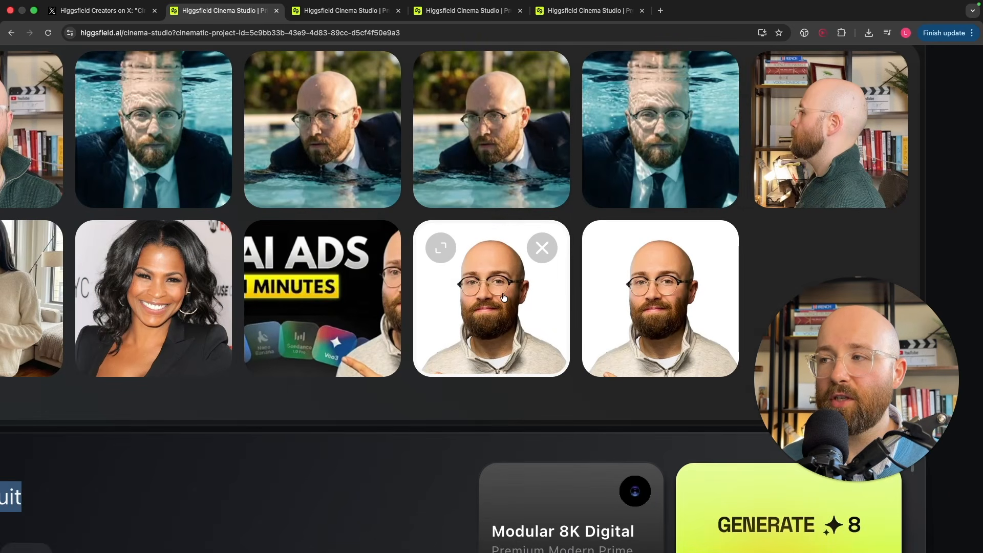
pyautogui.scroll(-10, 505, 296)
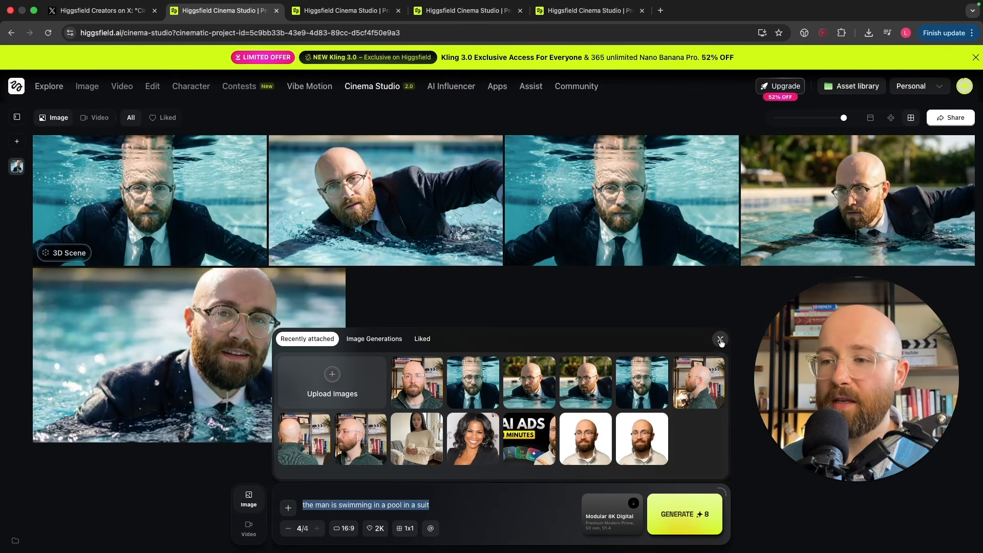
pyautogui.click(359, 339)
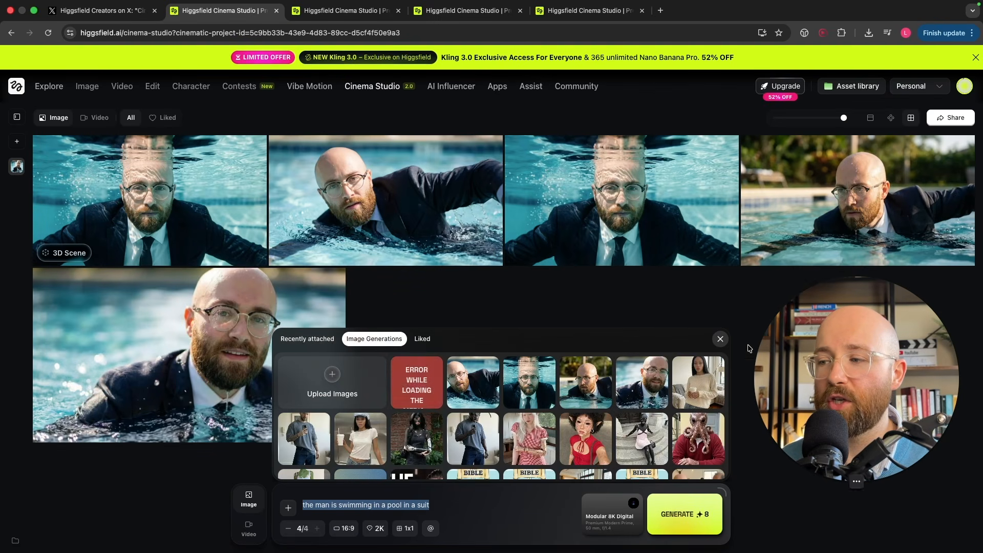
pyautogui.click(719, 340)
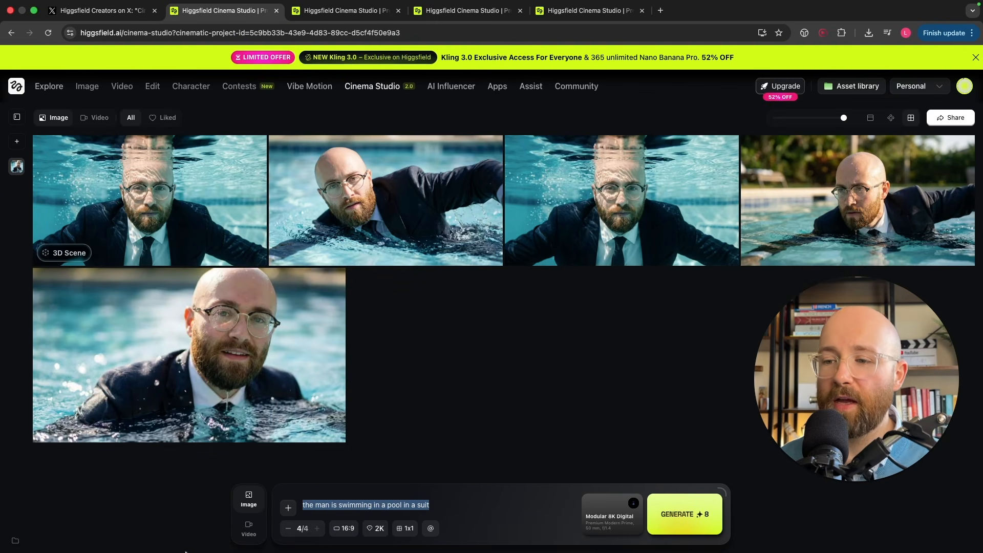
pyautogui.click(385, 506)
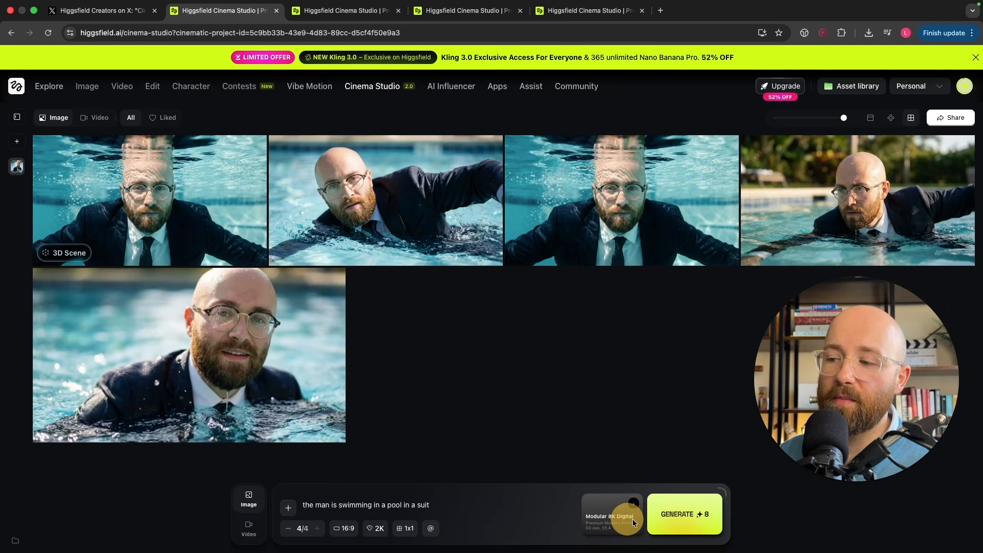
# Step: Apply the recommended camera setup: Full-Frame Cine Digital, Swirl Bokeh Portrait lens, 50 mm focal length and f/1.4 aperture
pyautogui.click(633, 521)
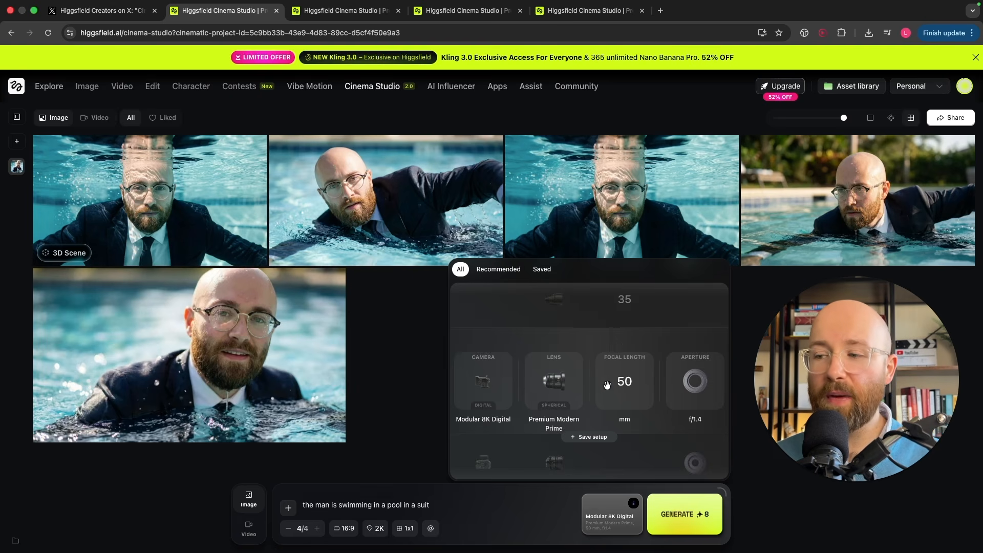
pyautogui.scroll(-1, 555, 386)
pyautogui.scroll(-1, 687, 381)
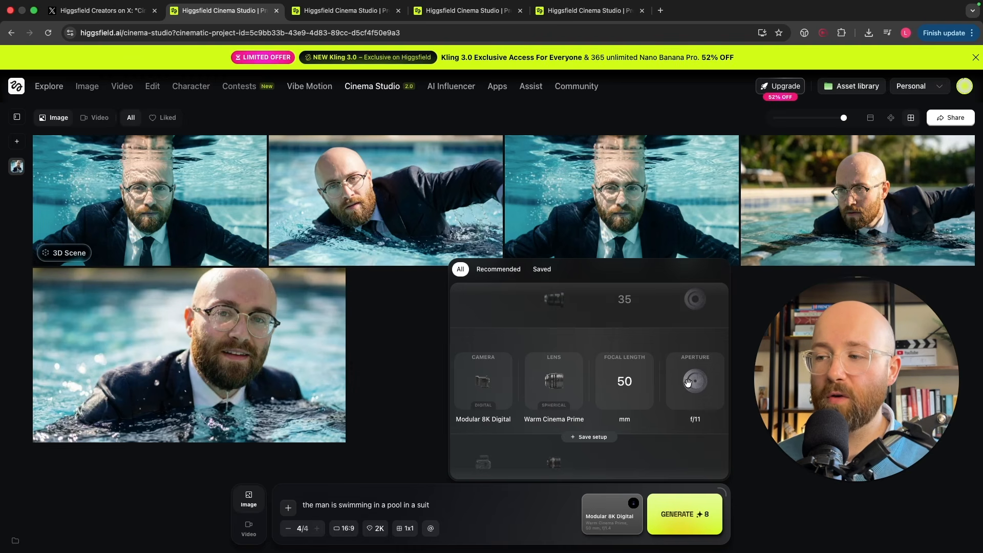
pyautogui.click(495, 273)
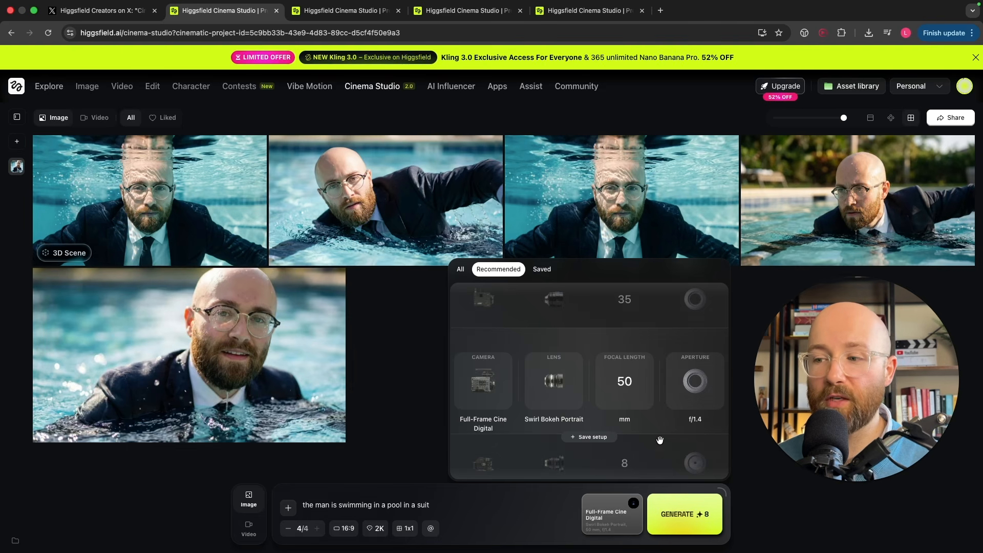
pyautogui.click(524, 507)
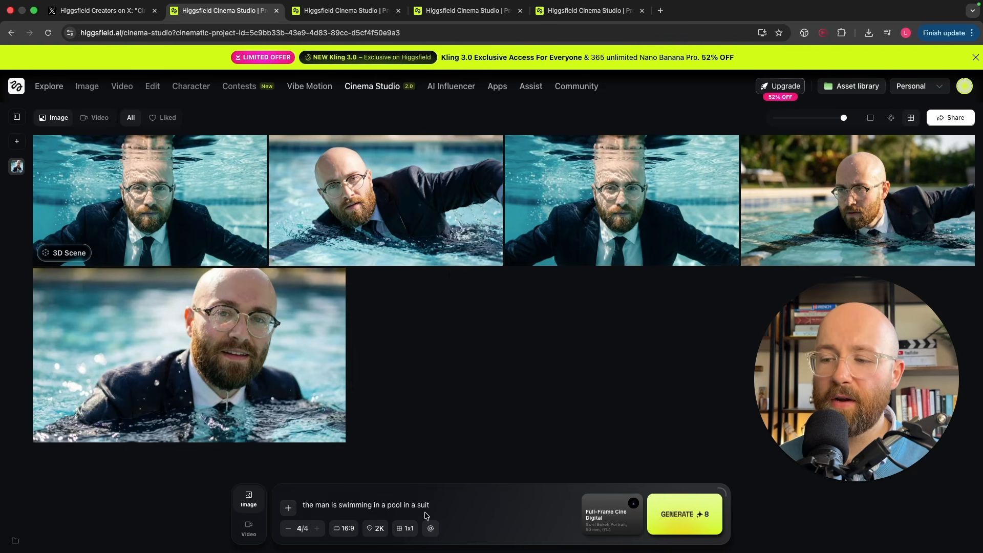
pyautogui.click(604, 516)
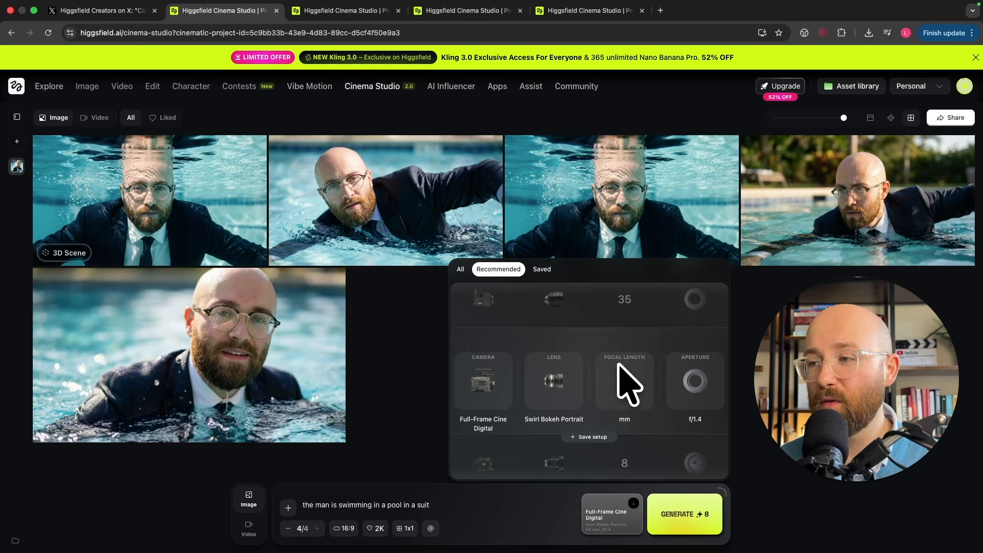
pyautogui.click(369, 505)
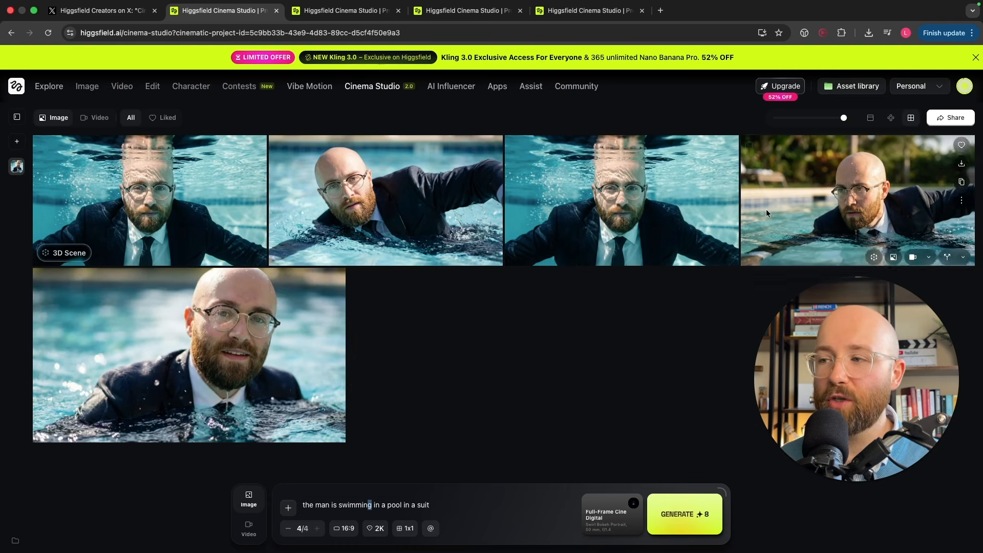
# Step: Review the aspect ratio, resolution and grid generation options, keeping 16:9, 2K and 1x1
pyautogui.click(424, 505)
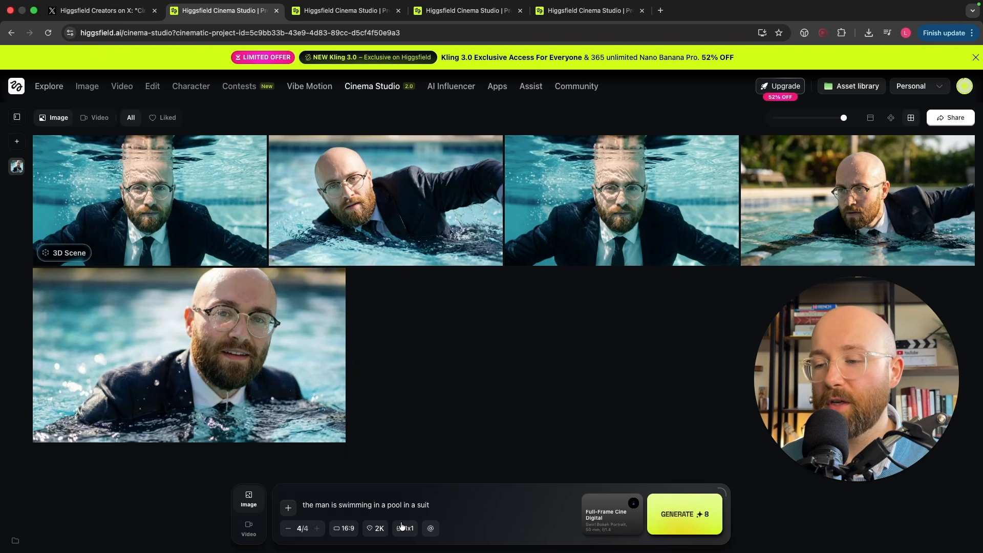
pyautogui.click(353, 528)
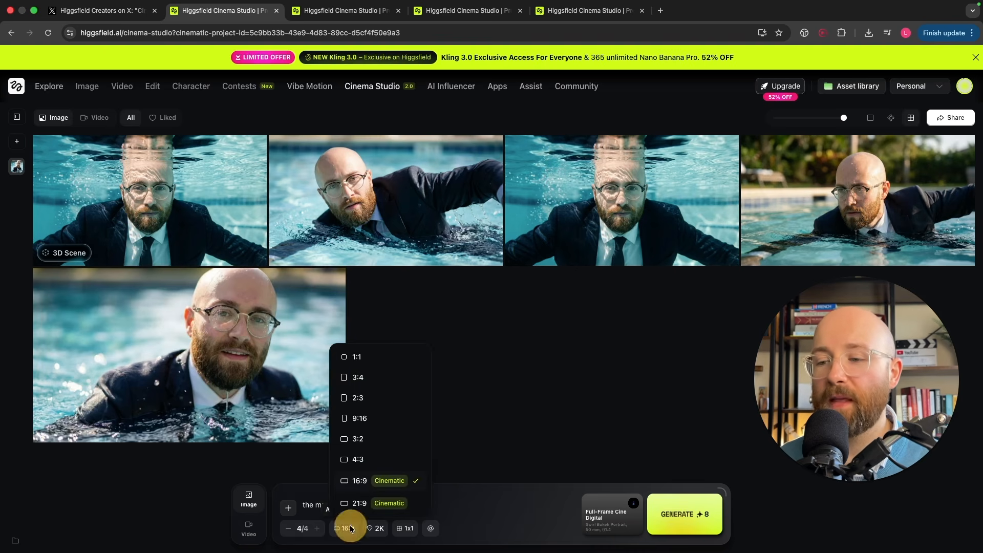
pyautogui.click(388, 485)
pyautogui.click(379, 530)
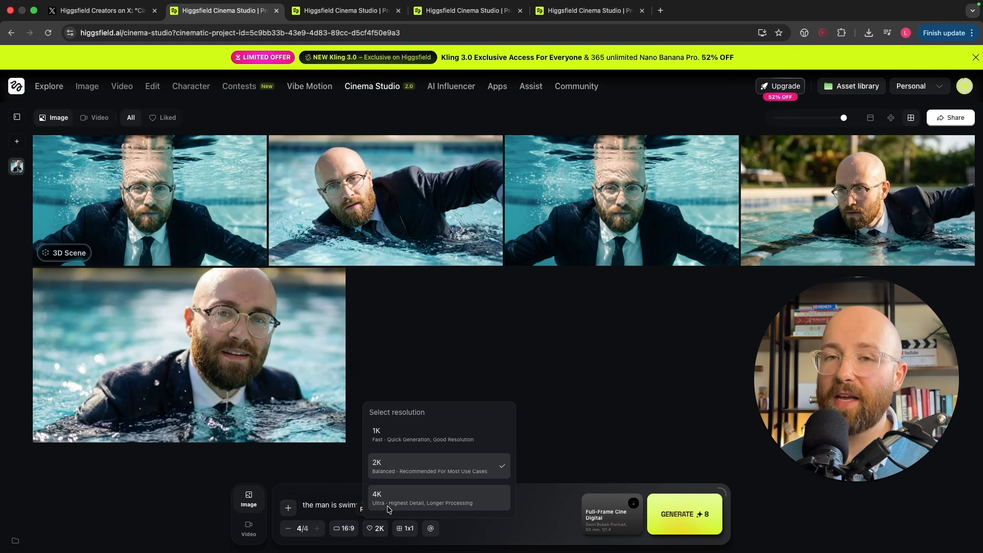
pyautogui.click(334, 506)
pyautogui.click(403, 528)
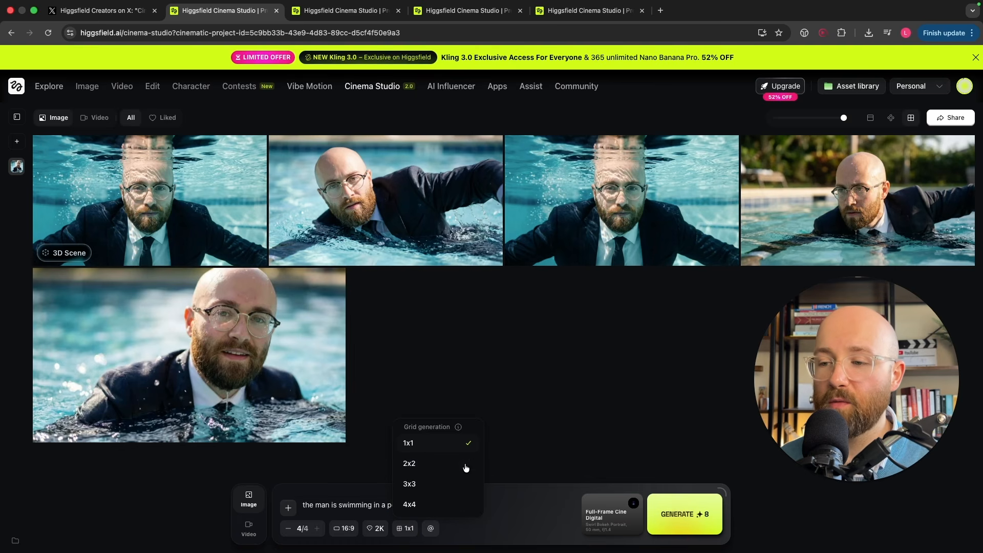
pyautogui.click(500, 512)
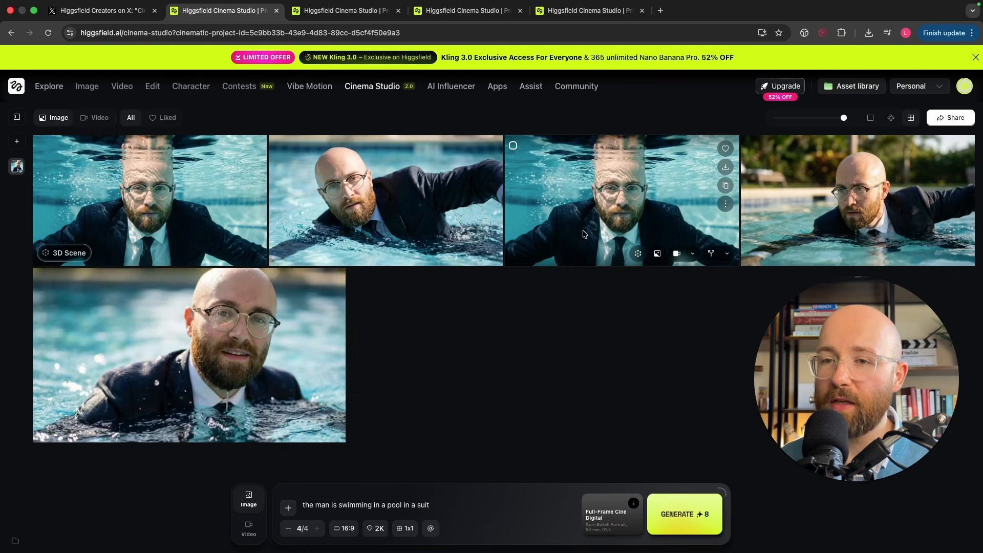
# Step: Inspect the generated underwater portrait and the poolside swimming shot up close
pyautogui.click(615, 317)
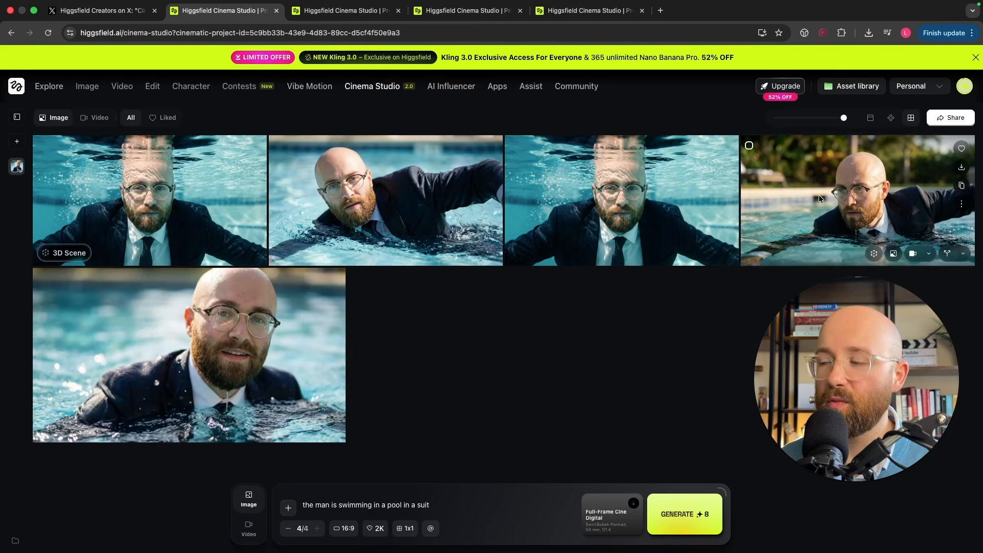
pyautogui.click(557, 213)
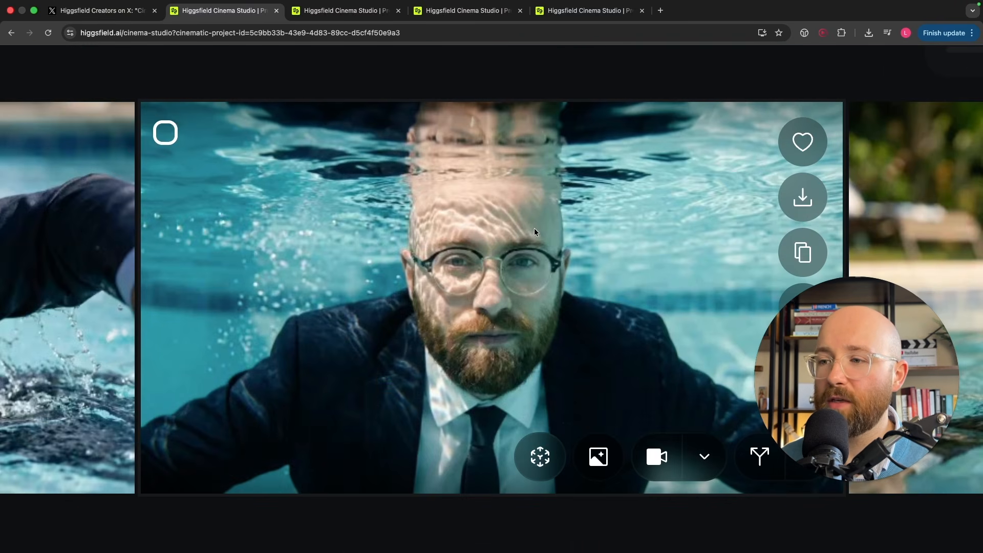
pyautogui.hscroll(10, 535, 228)
pyautogui.scroll(-1, 535, 228)
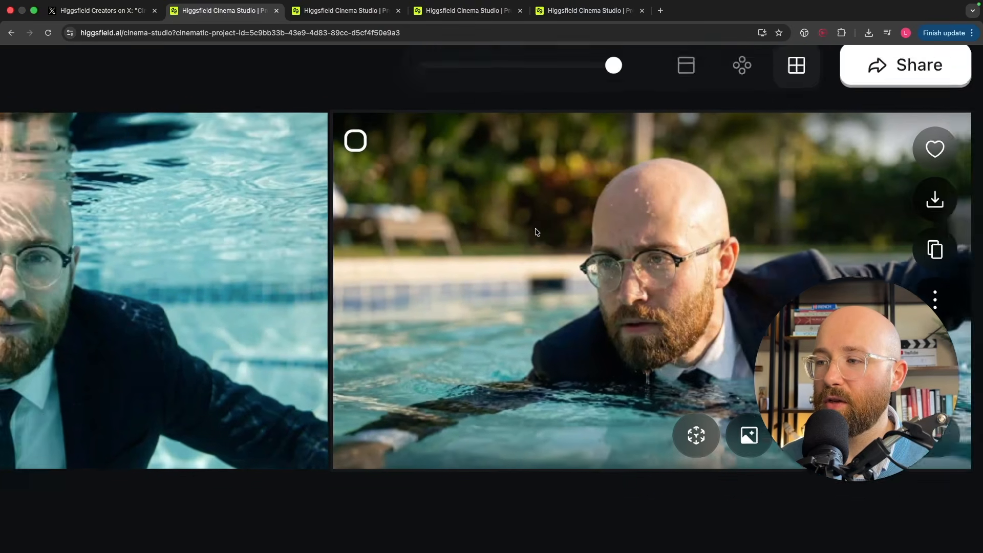
pyautogui.scroll(-5, 535, 232)
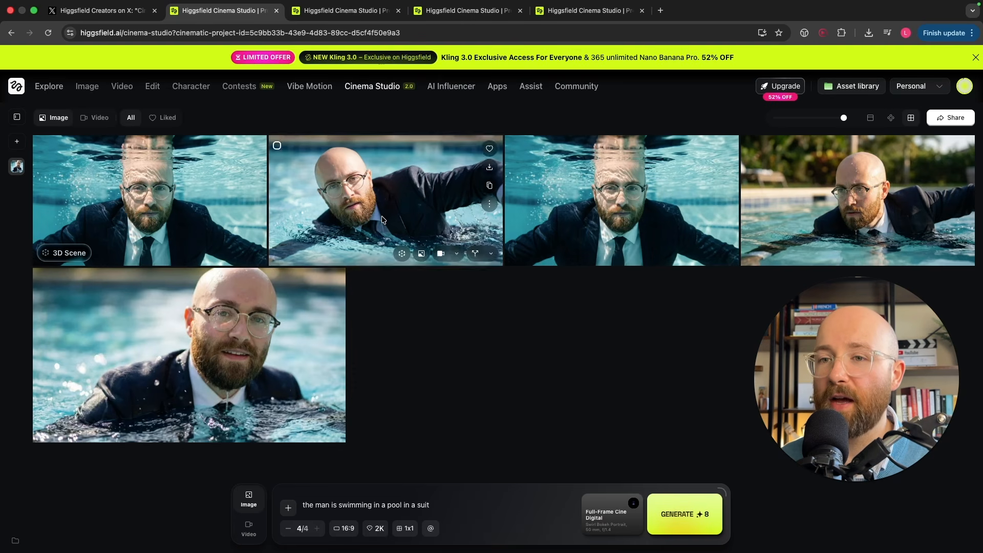
# Step: Open the 3D scene of the underwater portrait and exit it
pyautogui.click(194, 190)
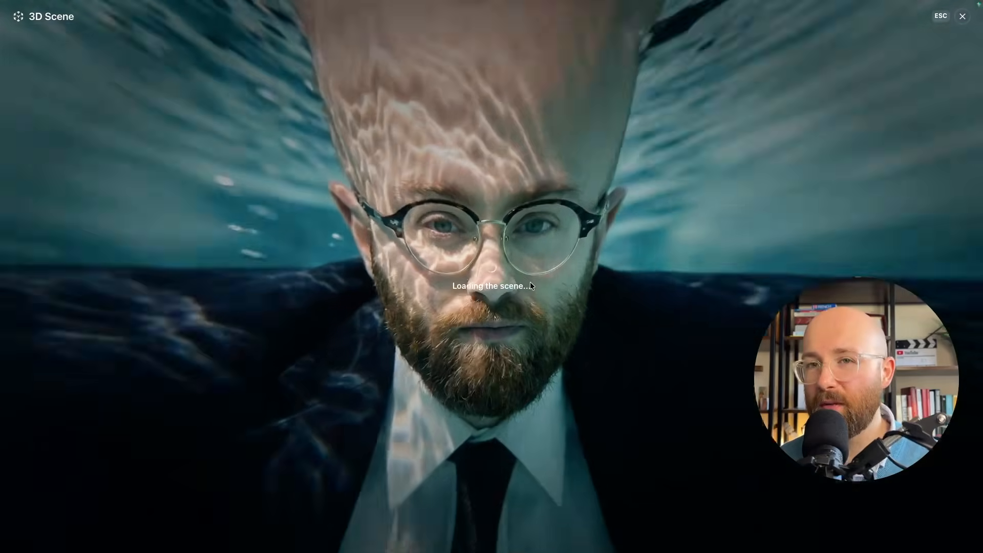
pyautogui.press('Escape')
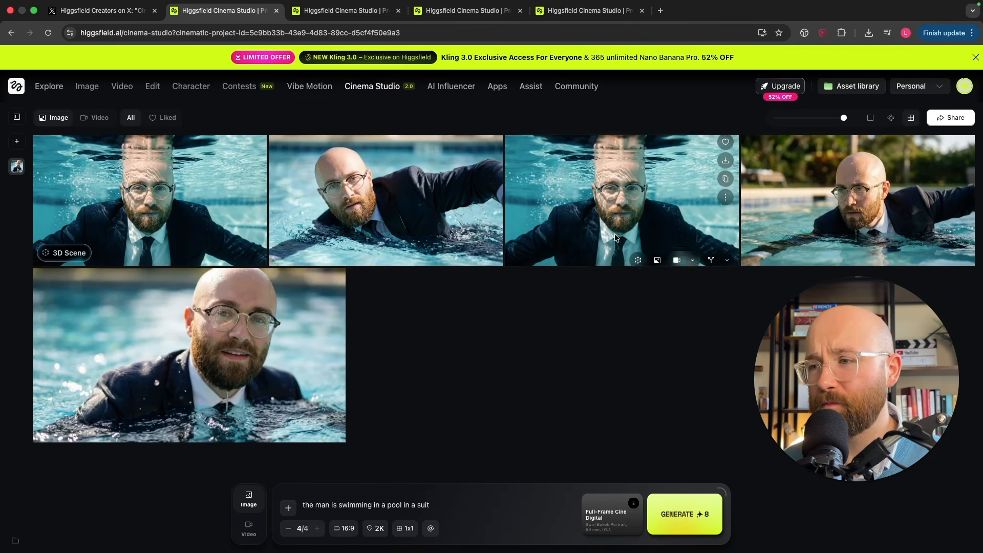
# Step: Start a What's next generation from the plain underwater portrait that has no 3D scene
pyautogui.click(726, 254)
pyautogui.click(676, 115)
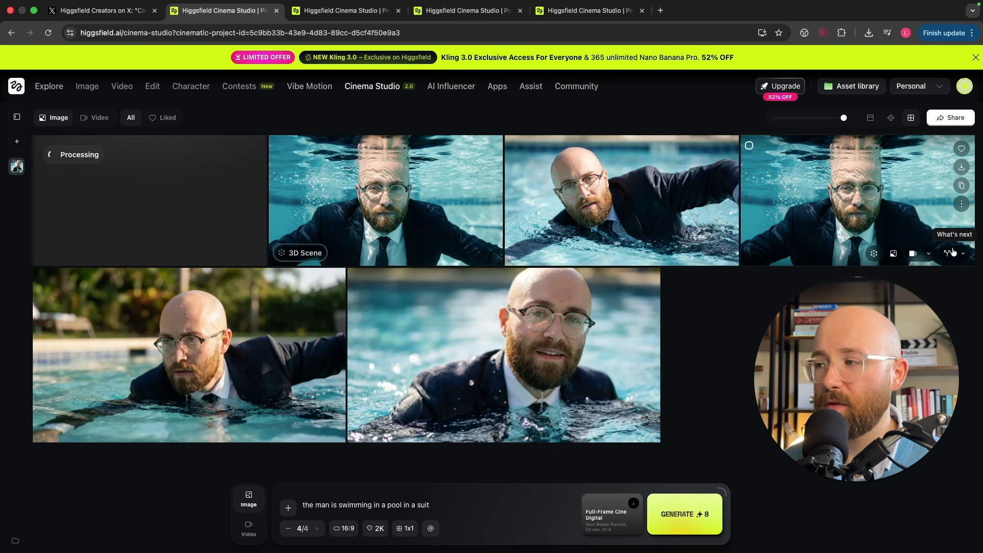
# Step: Read the descriptions of the What's next? and Multishot generation options for the underwater portrait
pyautogui.click(962, 254)
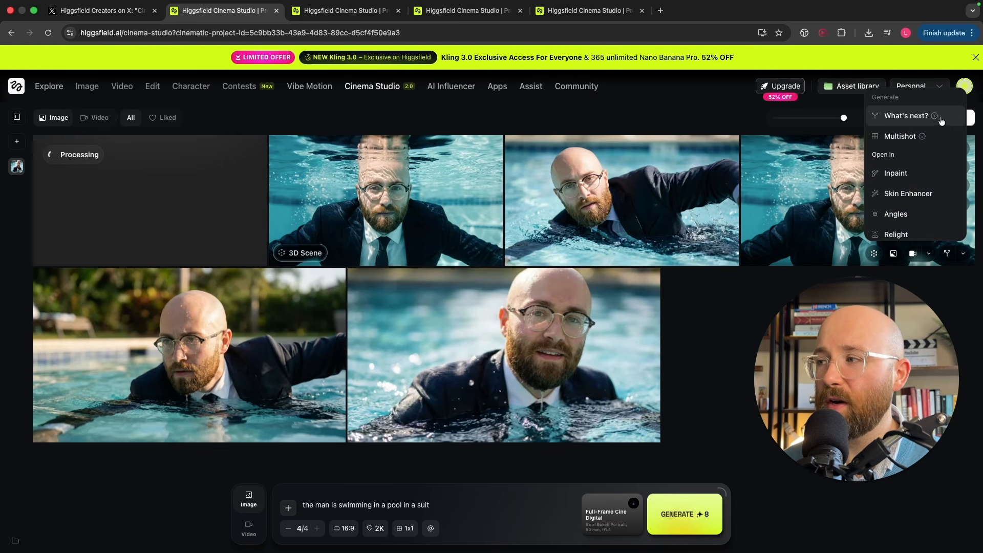
pyautogui.moveTo(935, 118)
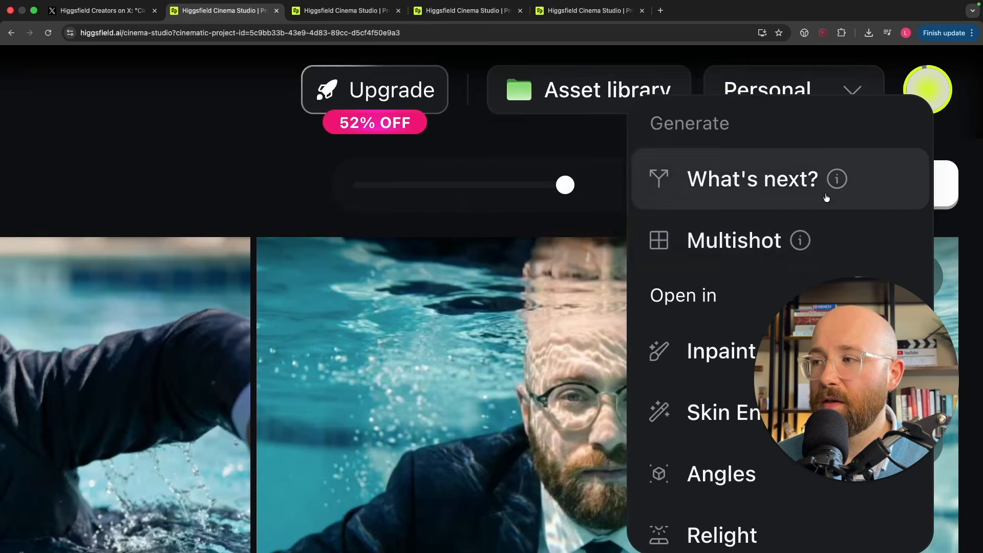
pyautogui.moveTo(836, 180)
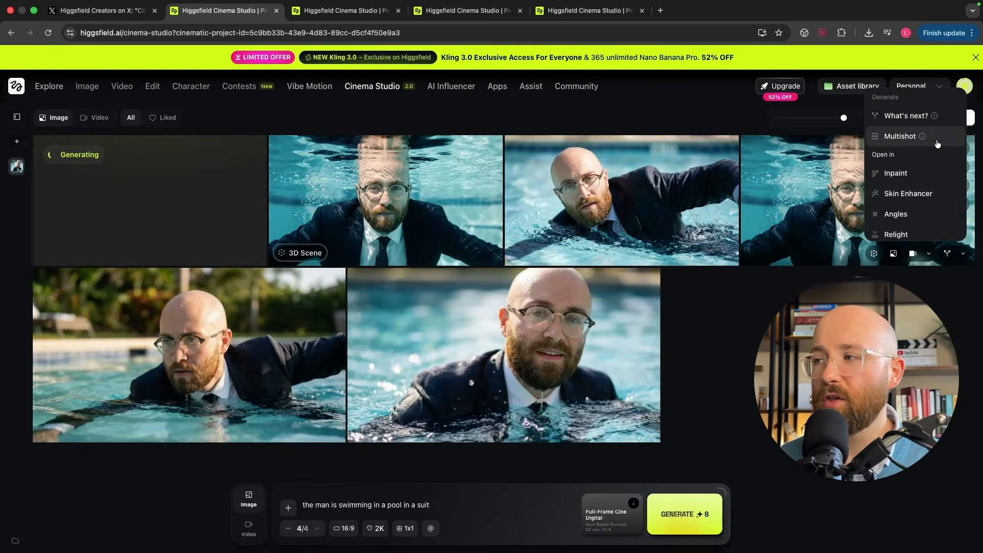
pyautogui.moveTo(921, 137)
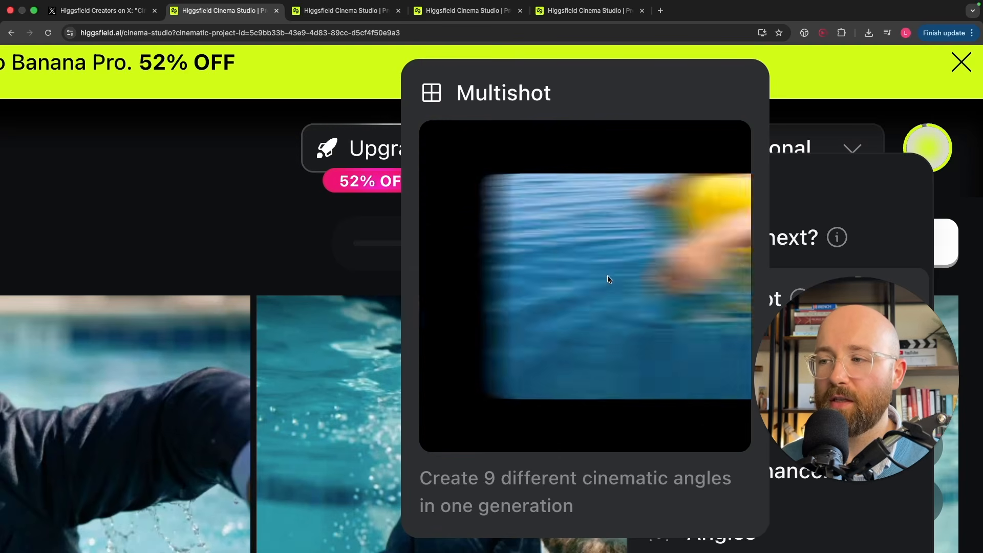
pyautogui.scroll(-8, 684, 213)
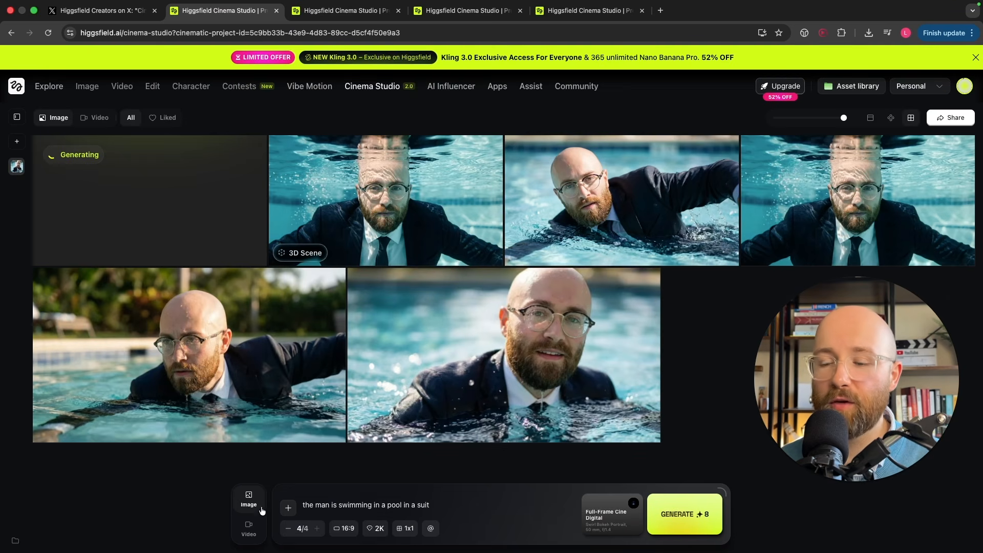
# Step: Switch from image to video generation to work with the Director Panel
pyautogui.click(247, 528)
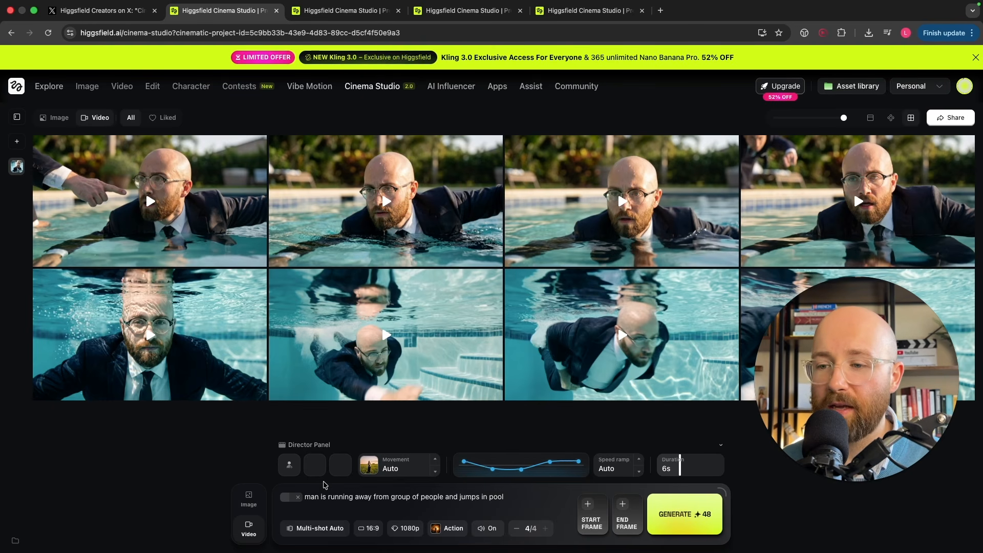
pyautogui.scroll(5, 323, 485)
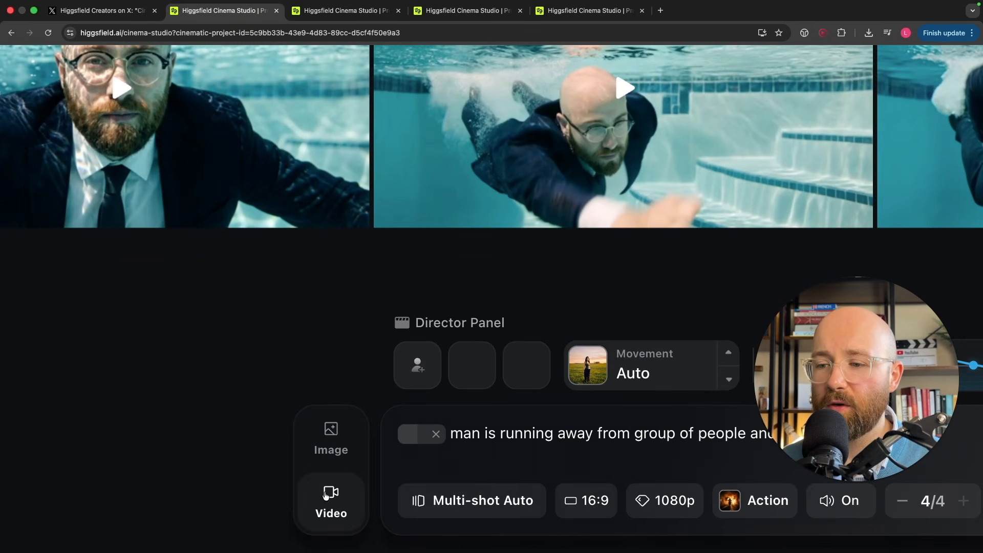
pyautogui.hscroll(3, 456, 383)
pyautogui.hscroll(1, 400, 368)
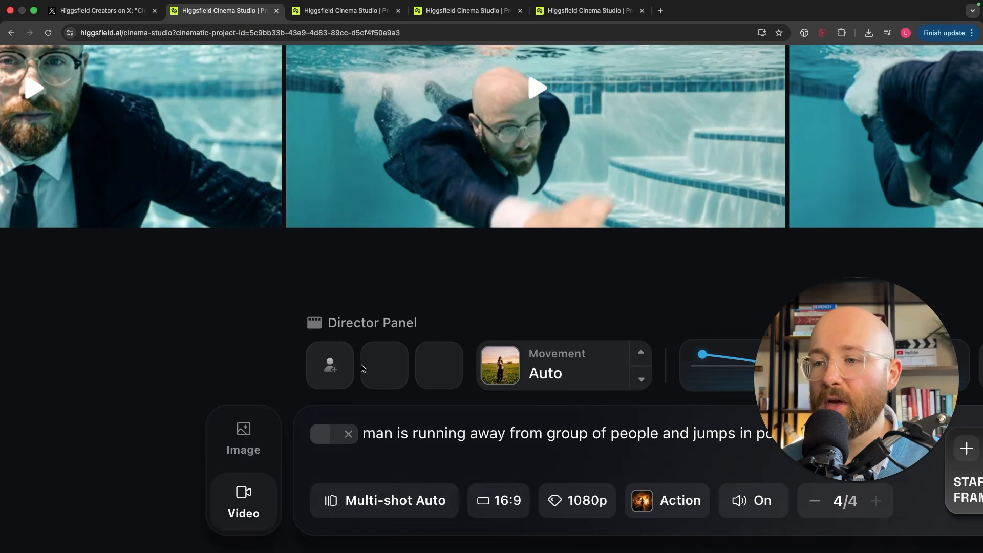
# Step: Look at the new reference element form, then add the saved character element to the video prompt instead
pyautogui.click(330, 362)
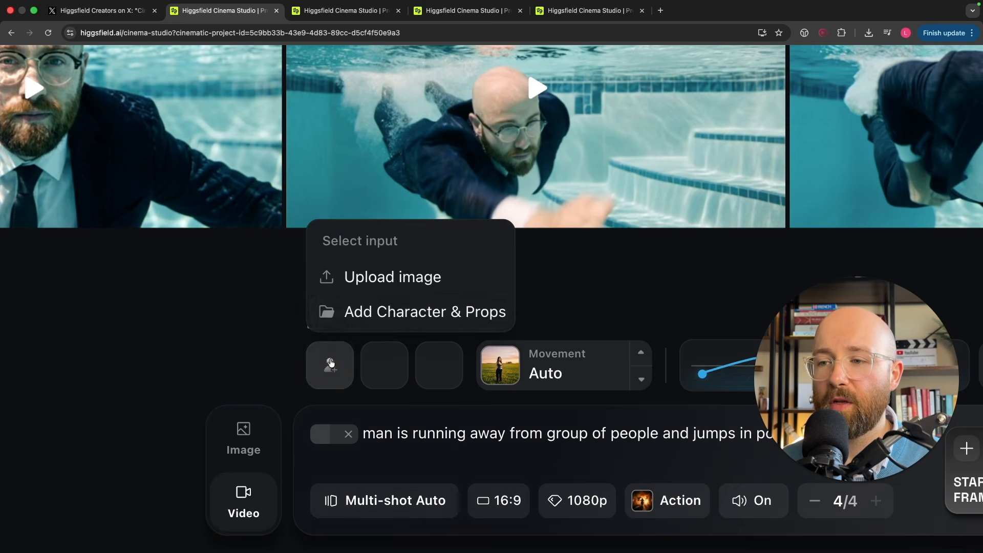
pyautogui.click(423, 311)
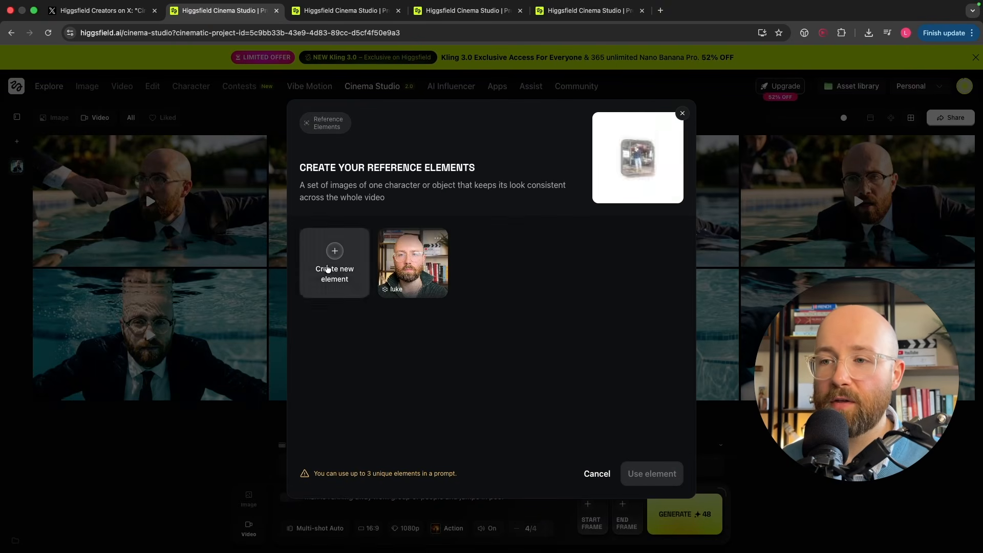
pyautogui.click(338, 263)
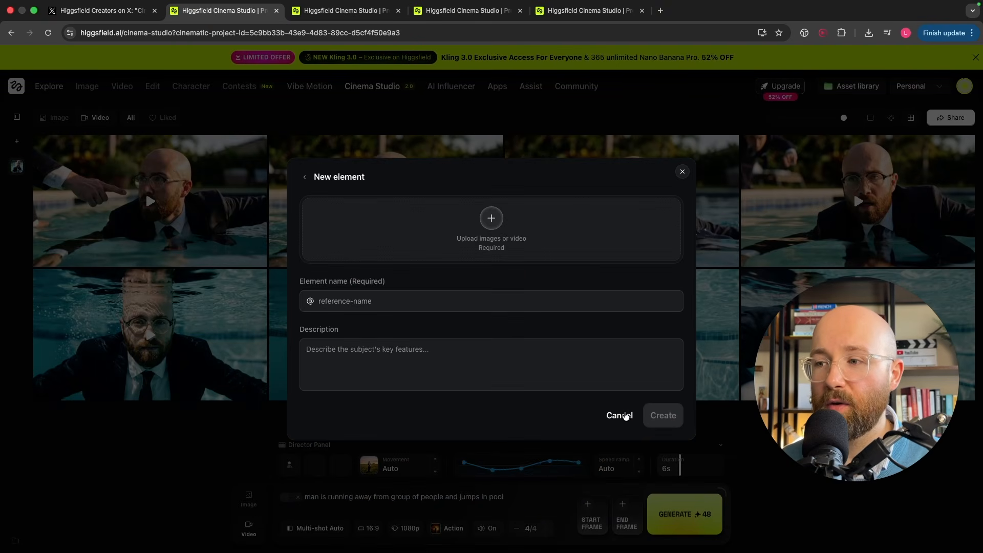
pyautogui.click(305, 176)
pyautogui.click(413, 276)
pyautogui.click(636, 478)
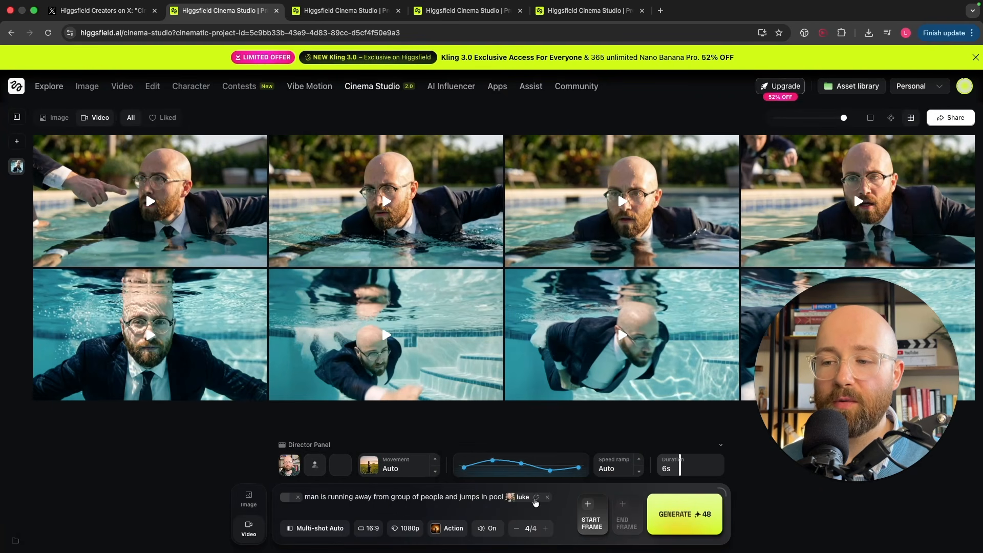
# Step: Browse the camera movement presets for the video, keeping Auto
pyautogui.click(312, 468)
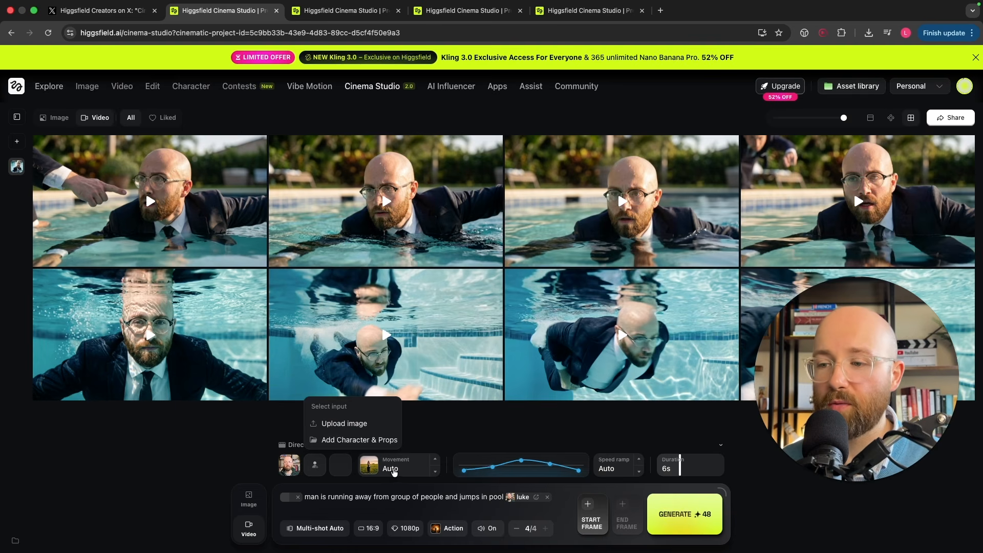
pyautogui.click(397, 469)
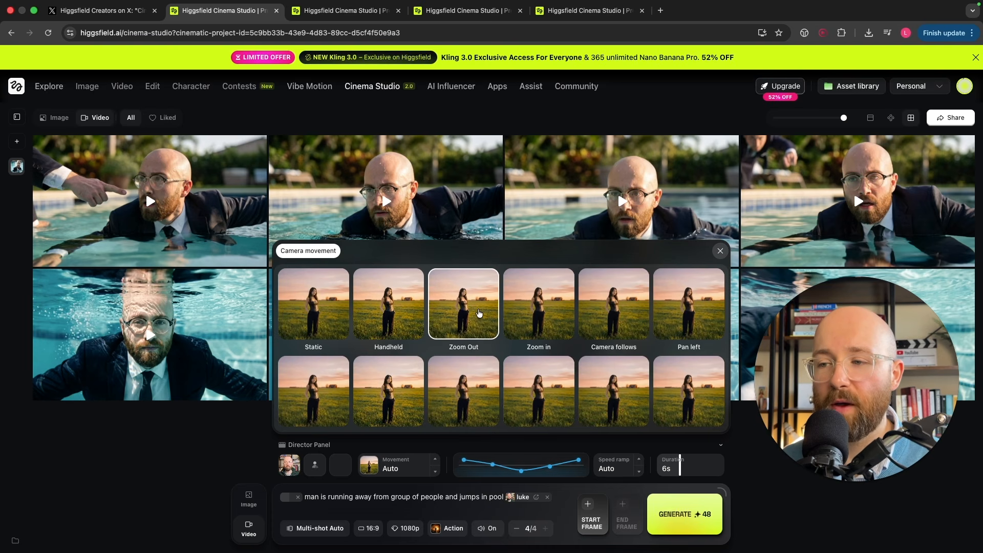
pyautogui.scroll(-3, 478, 313)
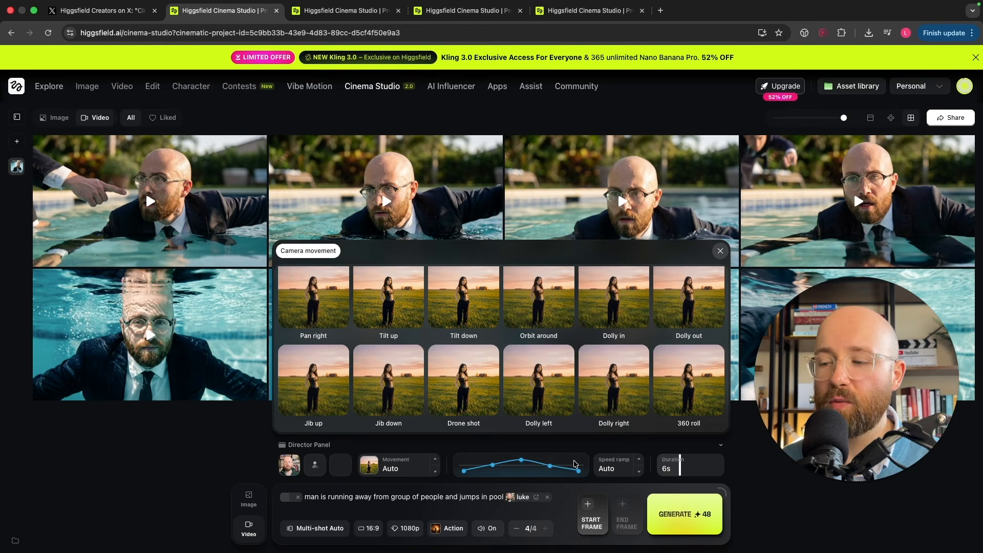
pyautogui.click(623, 467)
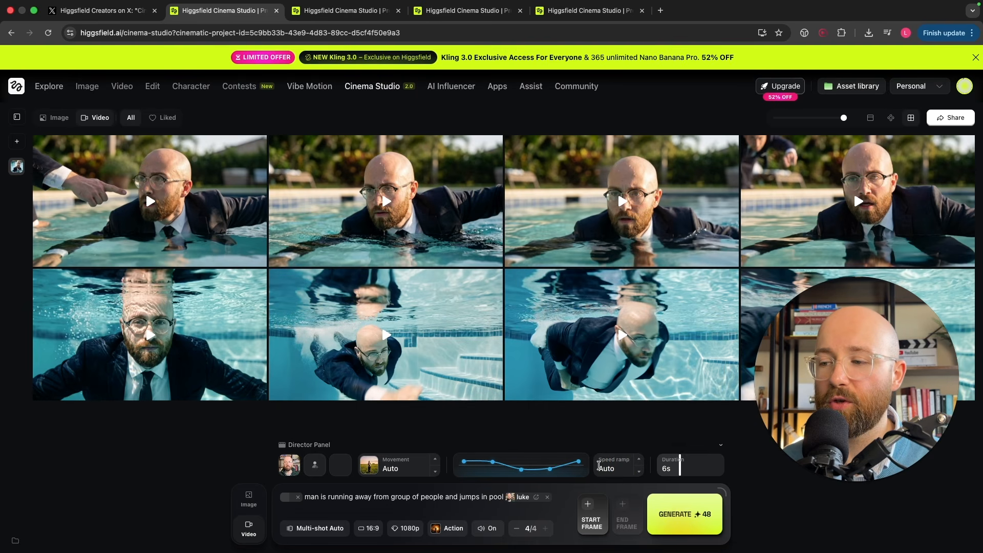
# Step: Cycle through the speed ramp presets back to Auto and keep the 6s duration
pyautogui.click(638, 469)
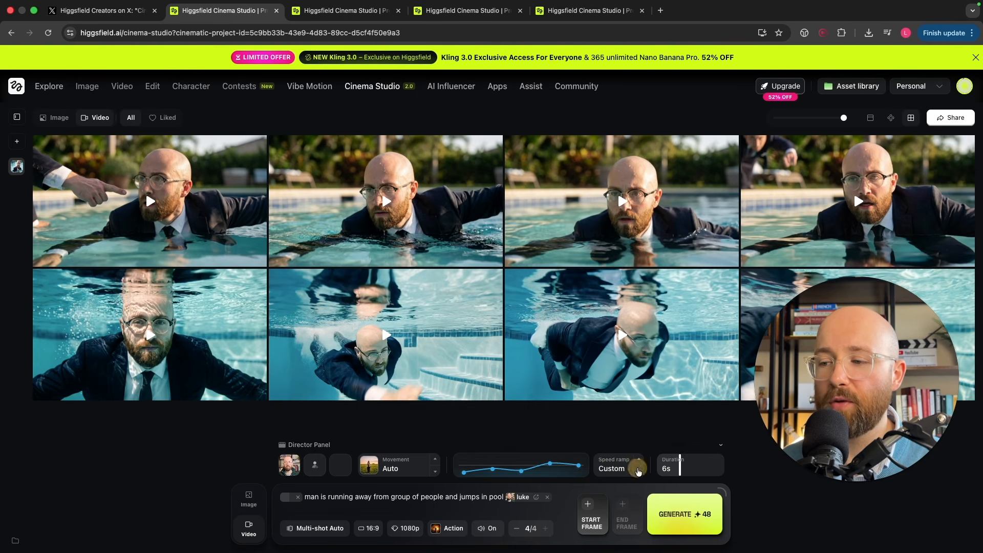
pyautogui.click(637, 471)
pyautogui.click(638, 472)
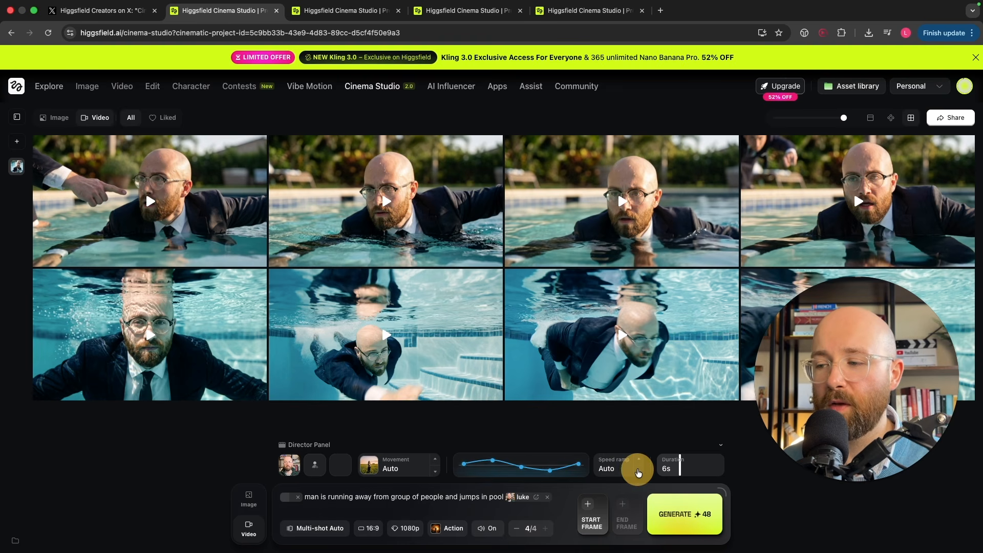
pyautogui.click(638, 472)
pyautogui.click(635, 459)
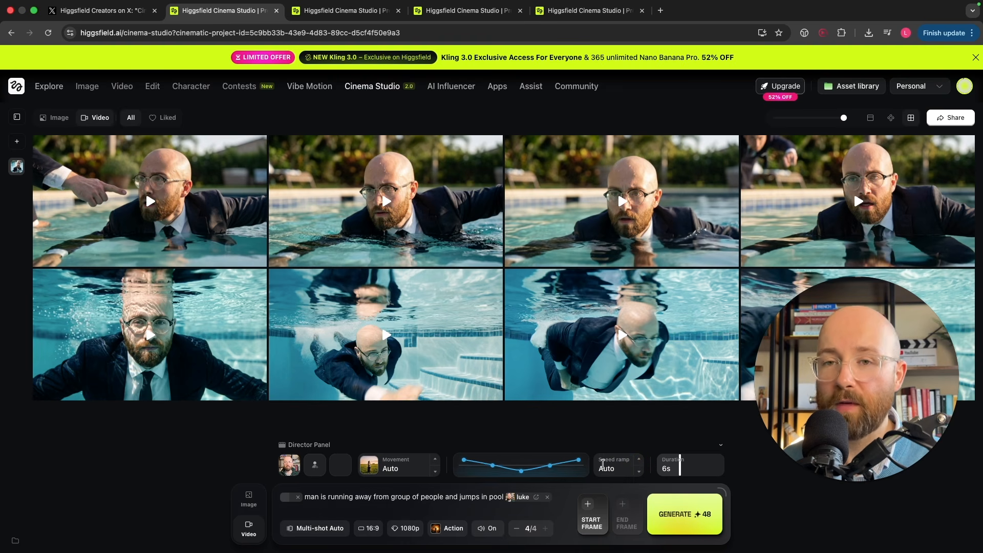
pyautogui.moveTo(681, 470)
pyautogui.mouseDown()
pyautogui.moveTo(744, 468)
pyautogui.moveTo(663, 465)
pyautogui.moveTo(681, 471)
pyautogui.mouseUp()
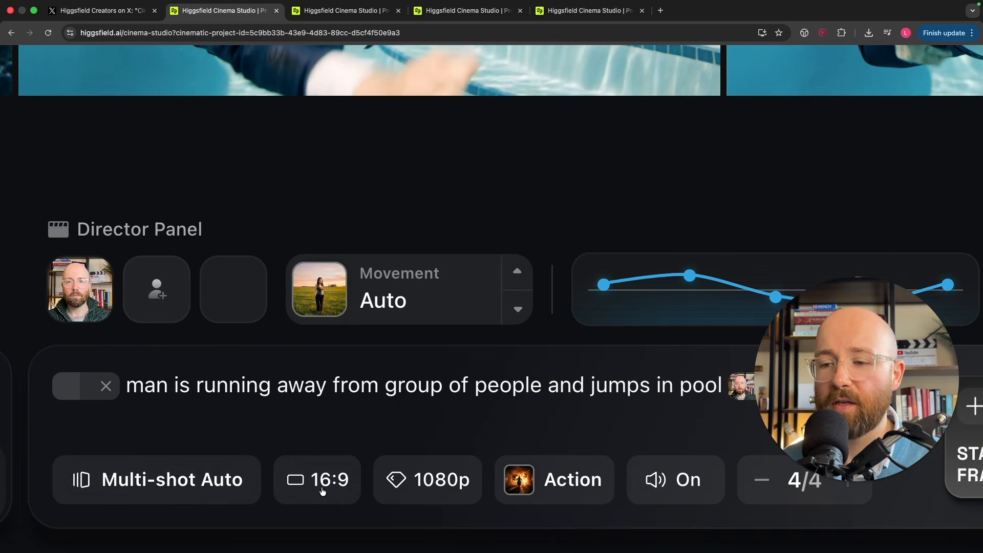
# Step: Review the video's aspect ratio and resolution settings, keeping 16:9 and 1080p
pyautogui.click(323, 481)
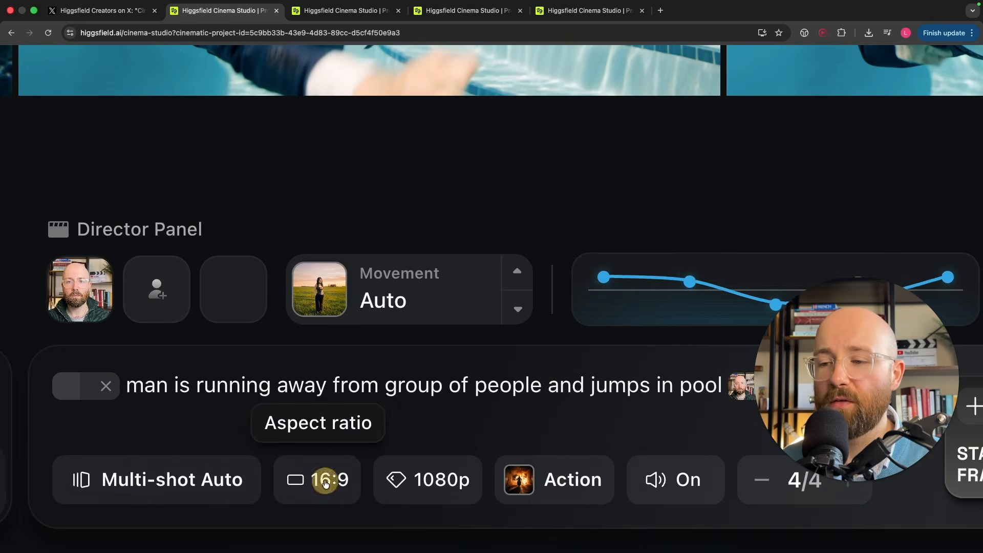
pyautogui.click(423, 474)
pyautogui.click(438, 469)
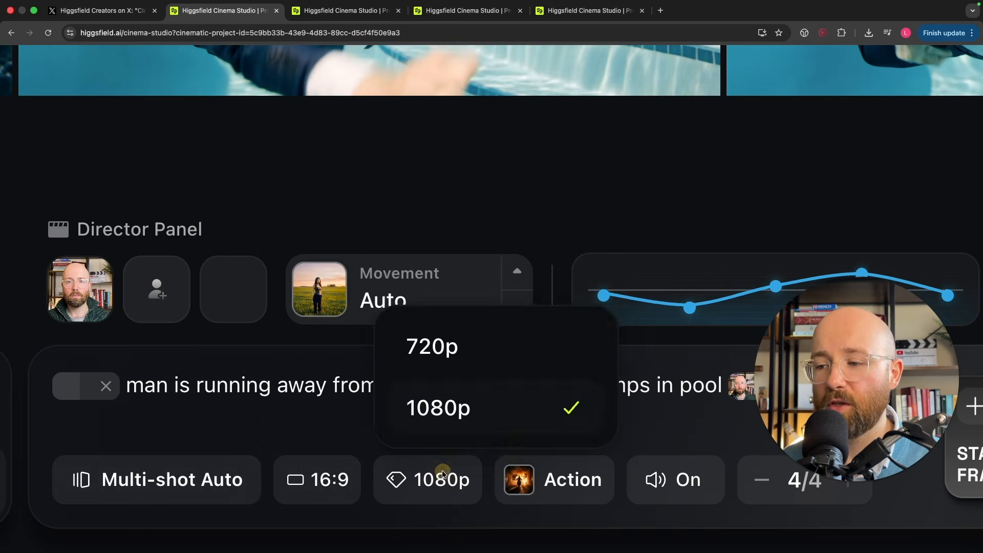
pyautogui.click(441, 471)
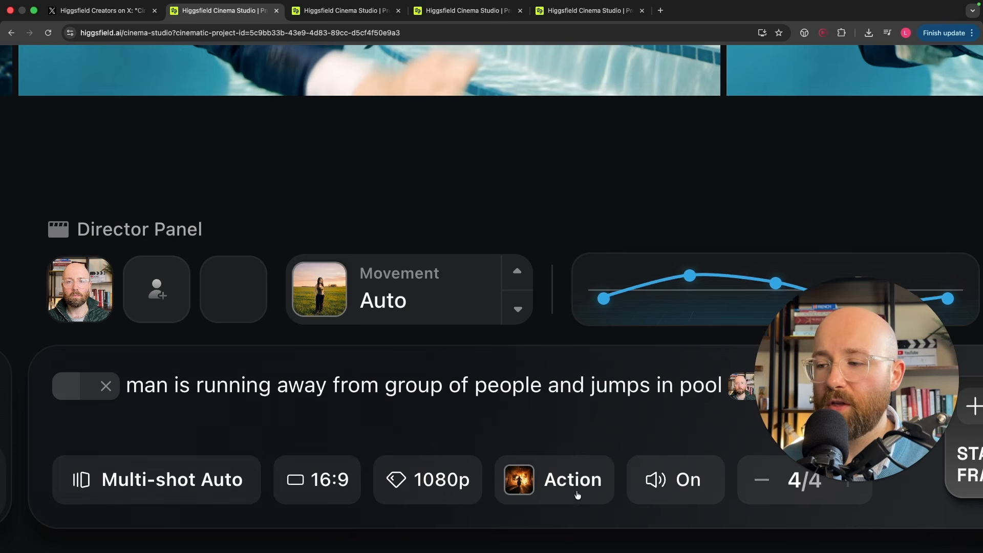
# Step: Review the single-shot and multi-shot modes, keeping Multi-shot Auto
pyautogui.click(146, 472)
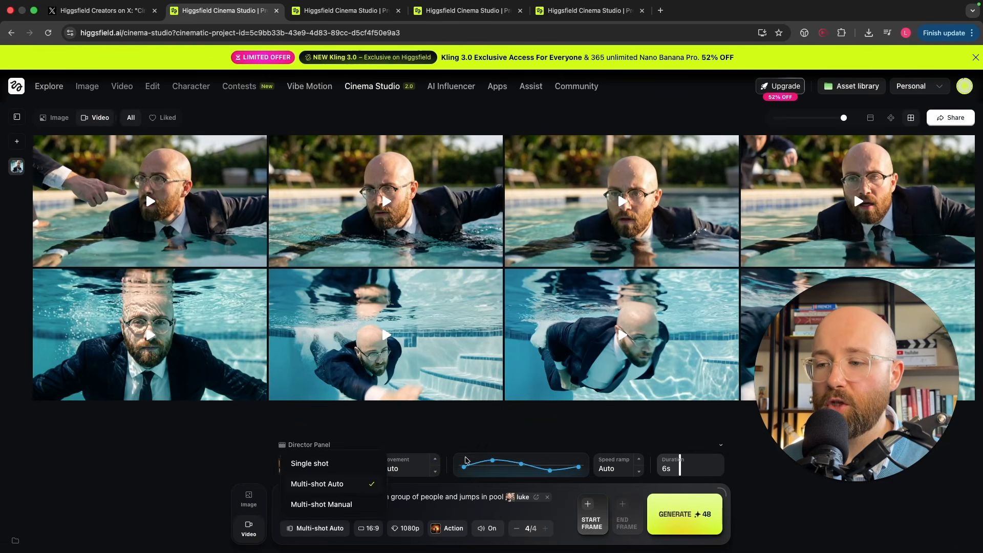
pyautogui.click(470, 496)
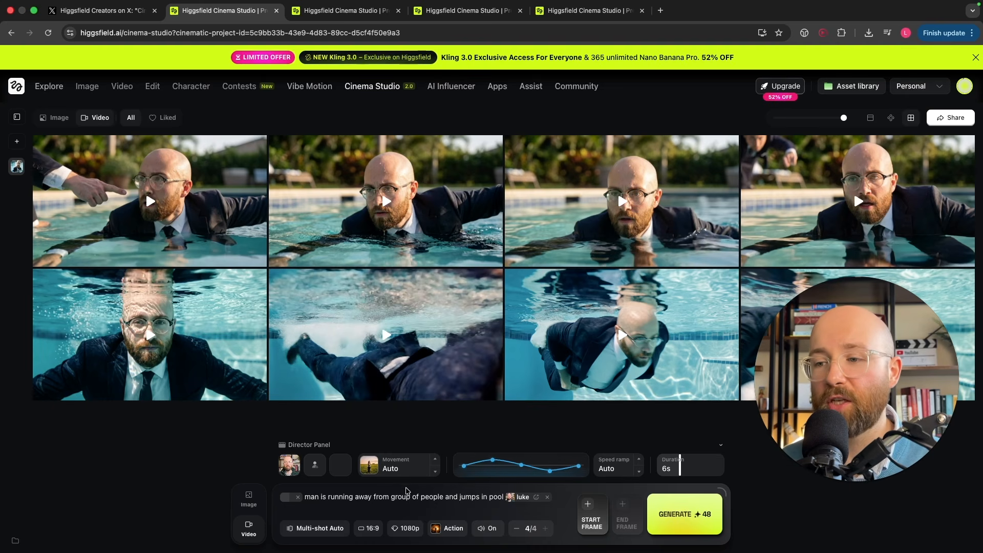
pyautogui.click(335, 528)
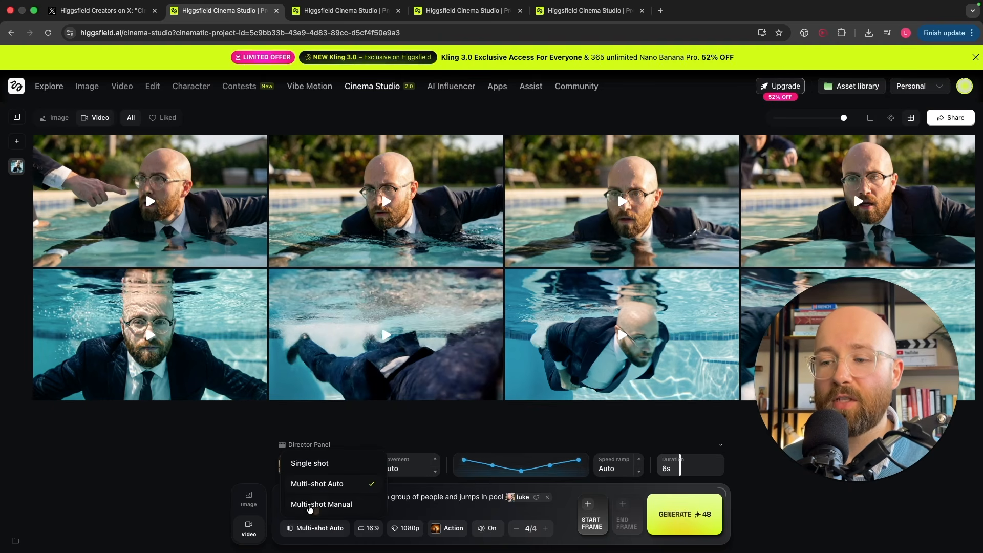
pyautogui.click(476, 505)
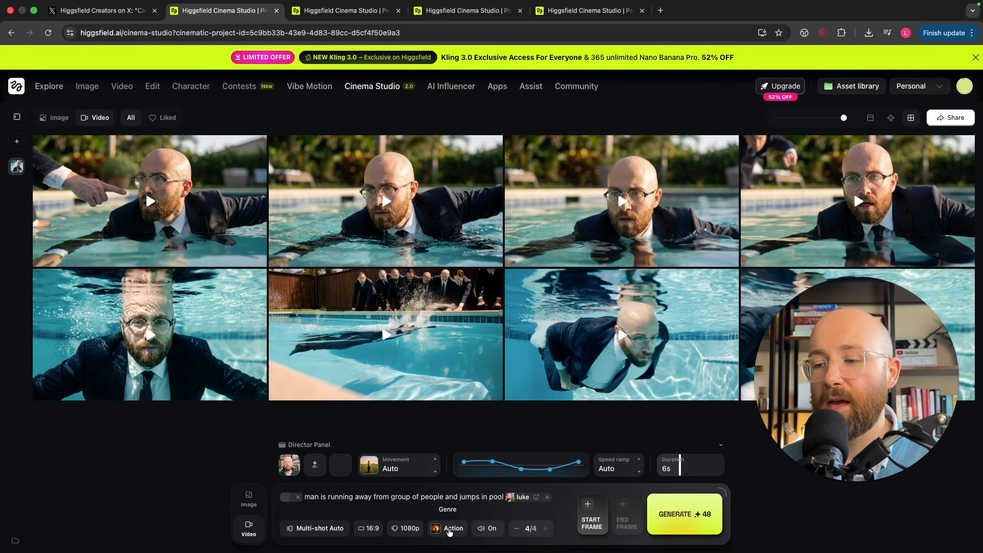
# Step: Browse the genre presets and check the audio setting, keeping Action and audio on
pyautogui.click(450, 530)
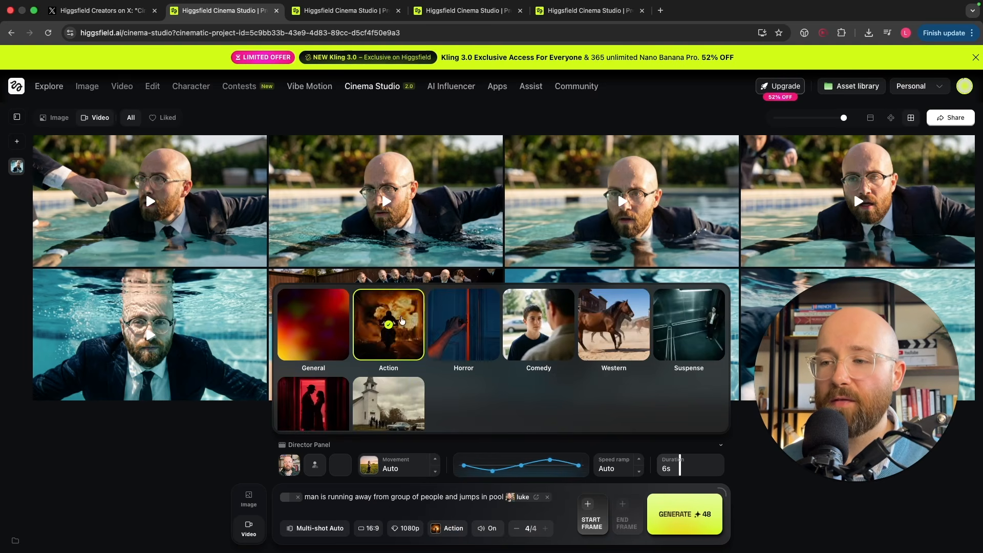
pyautogui.scroll(-1, 380, 375)
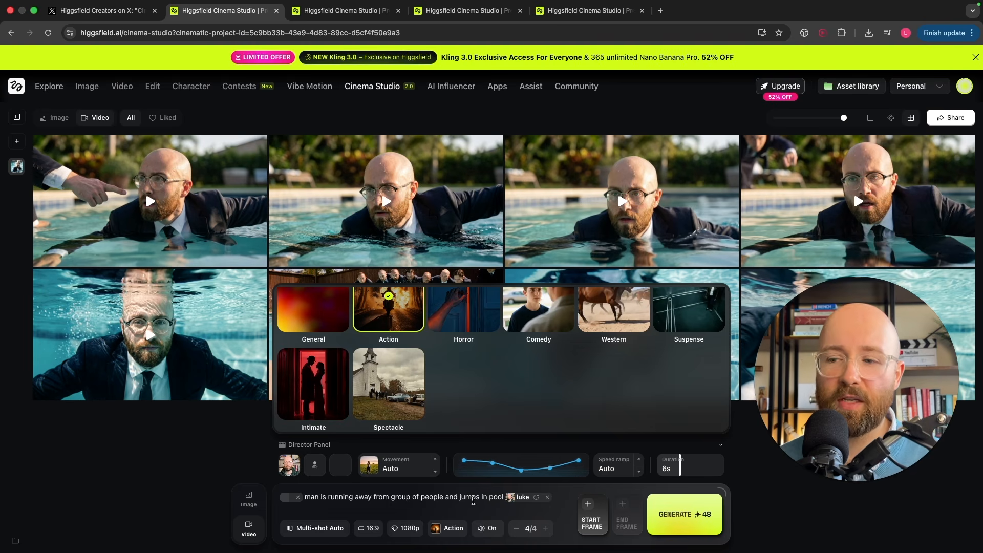
pyautogui.click(473, 498)
pyautogui.click(448, 528)
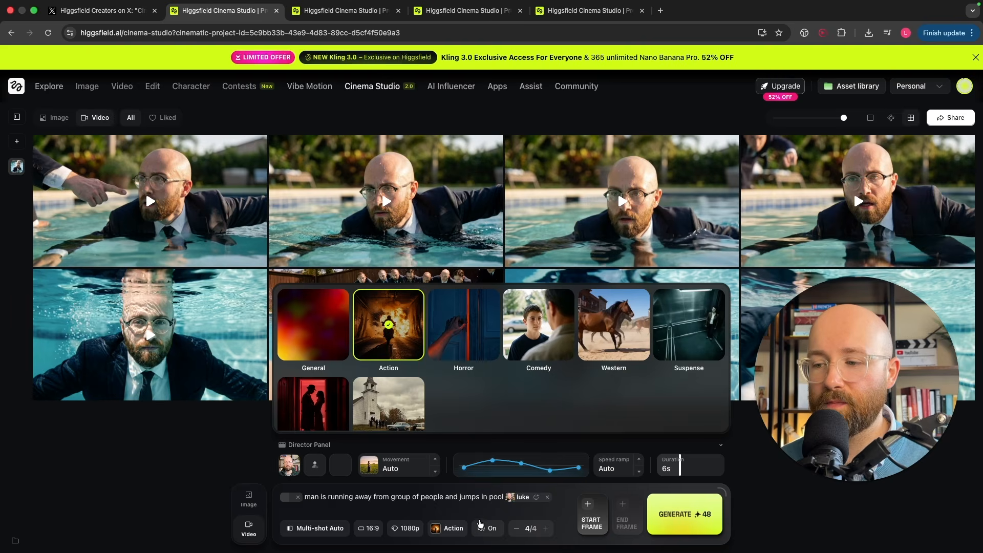
pyautogui.click(481, 499)
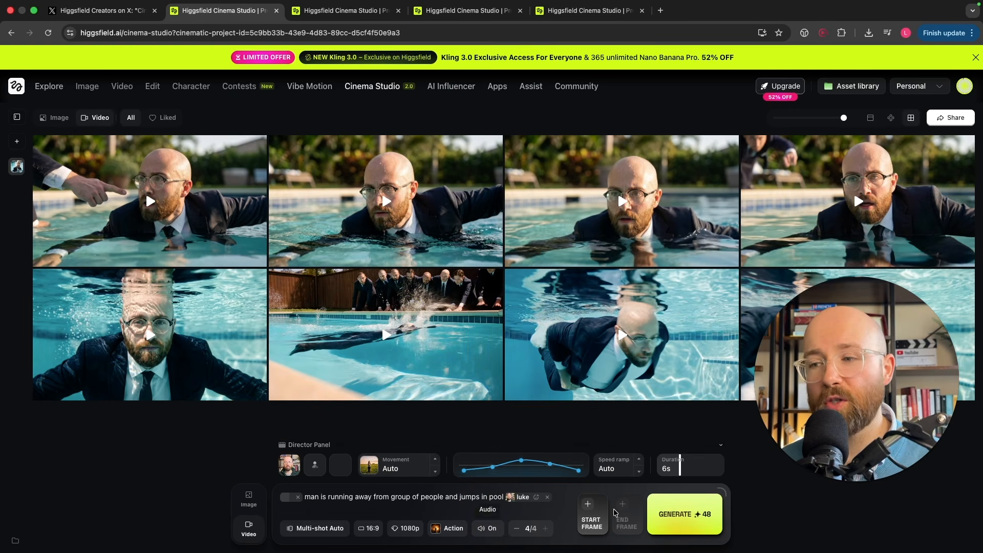
pyautogui.click(481, 533)
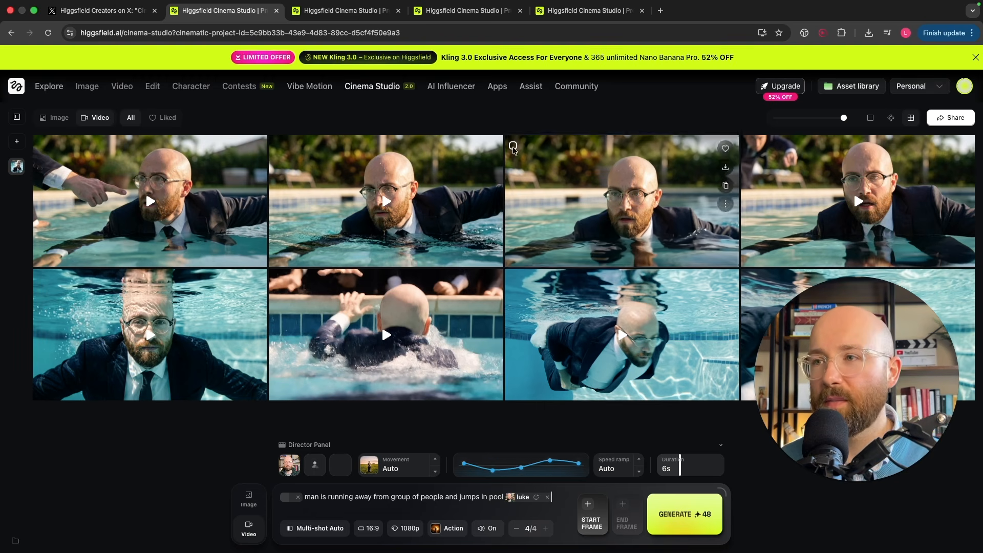
# Step: Glance at the videos in the second project tab and return to image generation in the first
pyautogui.click(340, 10)
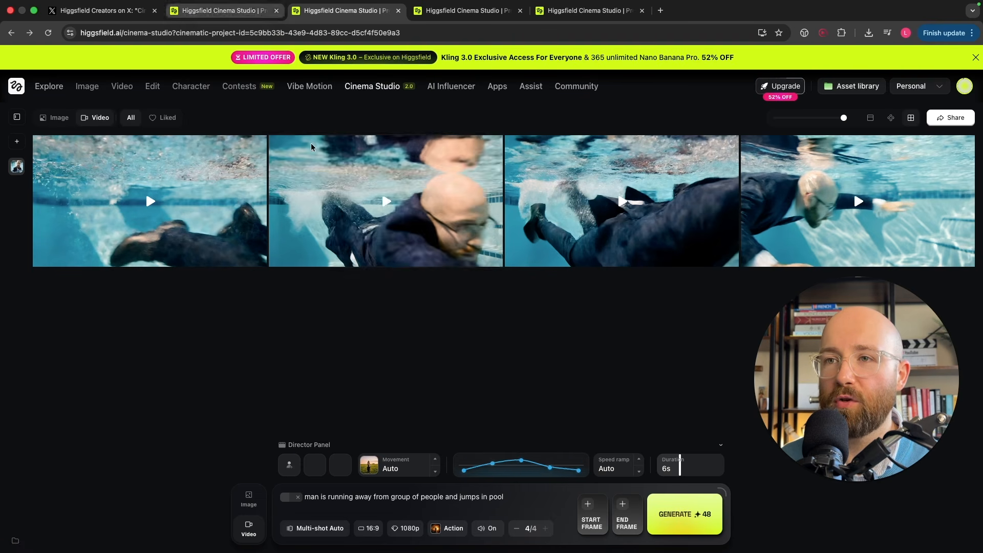
pyautogui.click(240, 10)
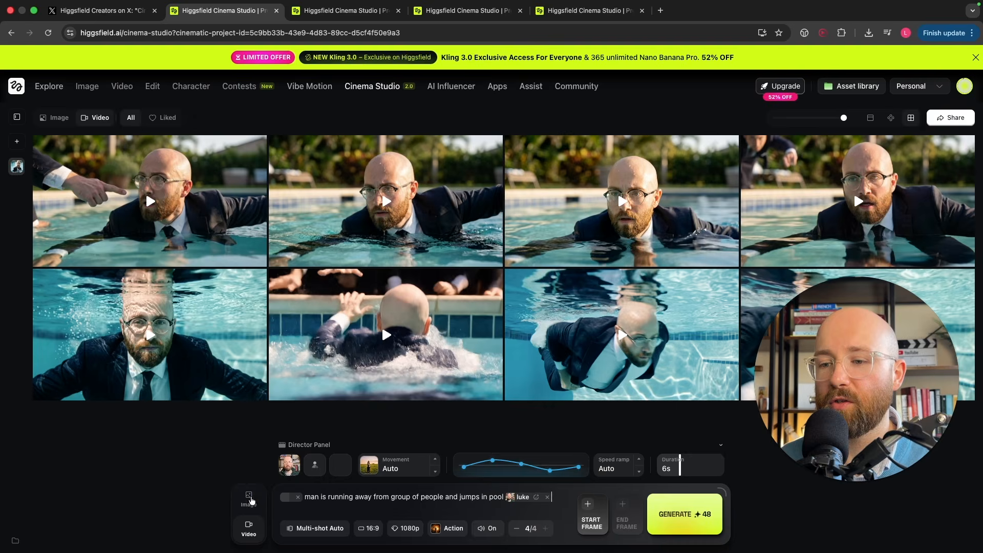
pyautogui.click(249, 496)
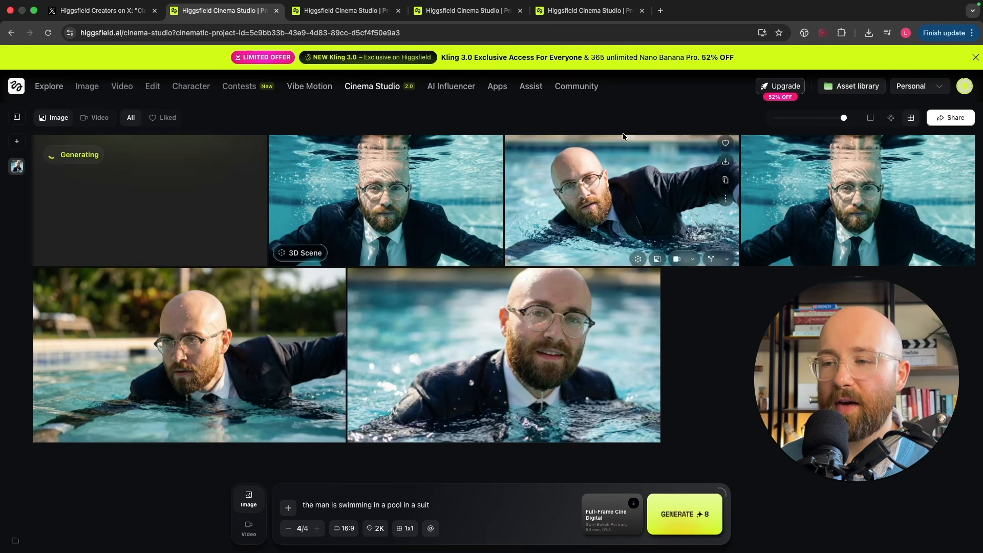
# Step: Review the video prompt about the man jumping in the pool and preview the second video in the second project tab
pyautogui.click(328, 7)
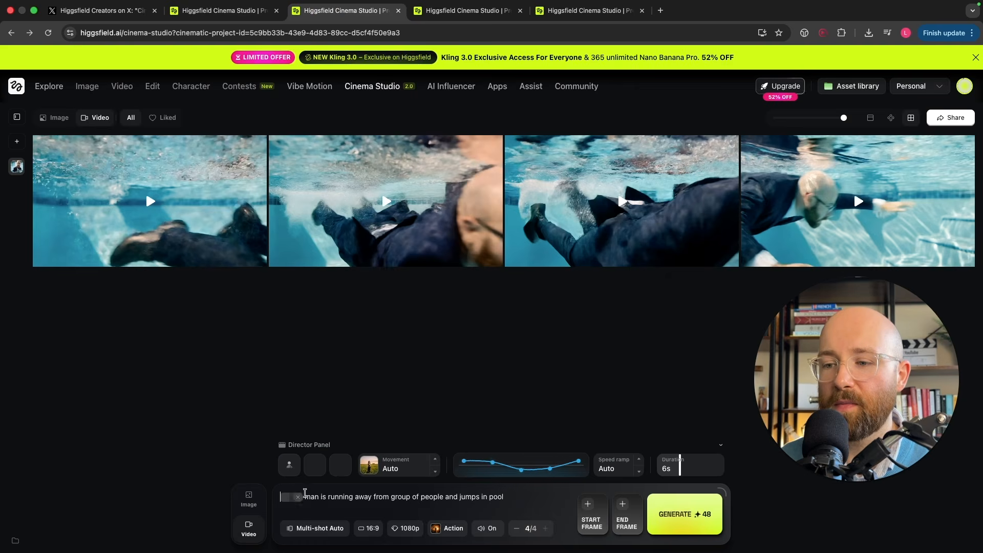
pyautogui.moveTo(342, 496); pyautogui.dragTo(509, 493)
pyautogui.click(502, 493)
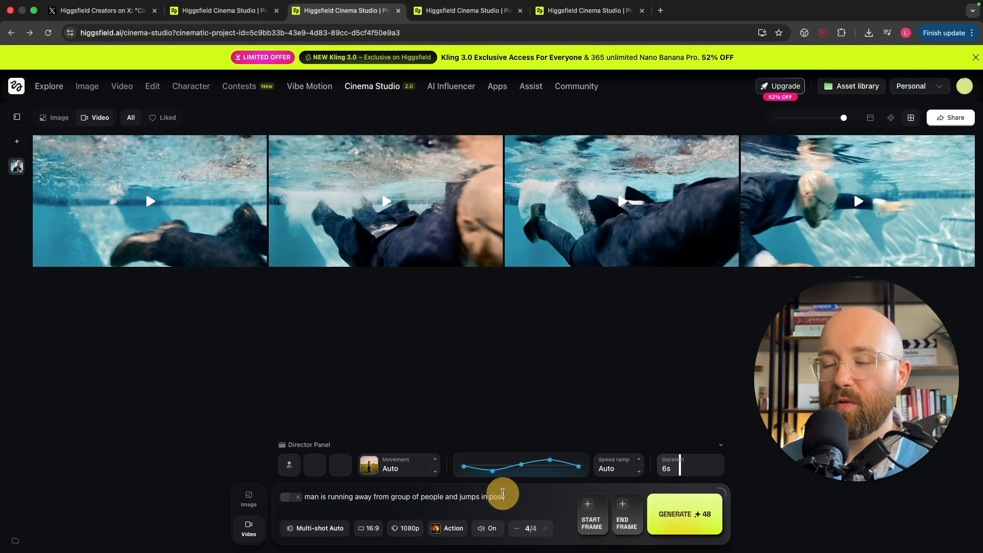
pyautogui.moveTo(309, 216)
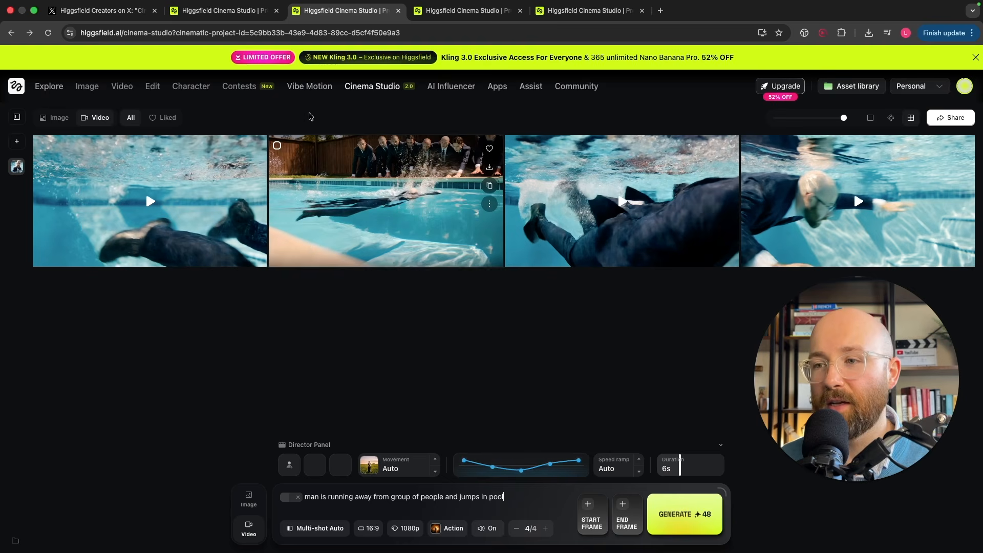
# Step: Return to the image project and review the swimming images with their source prompt
pyautogui.click(236, 14)
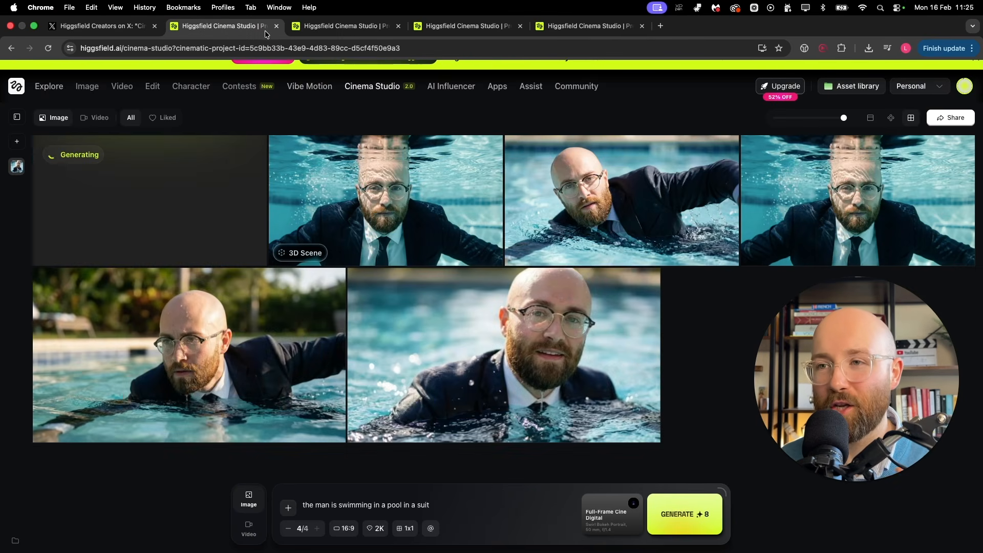
pyautogui.moveTo(848, 180)
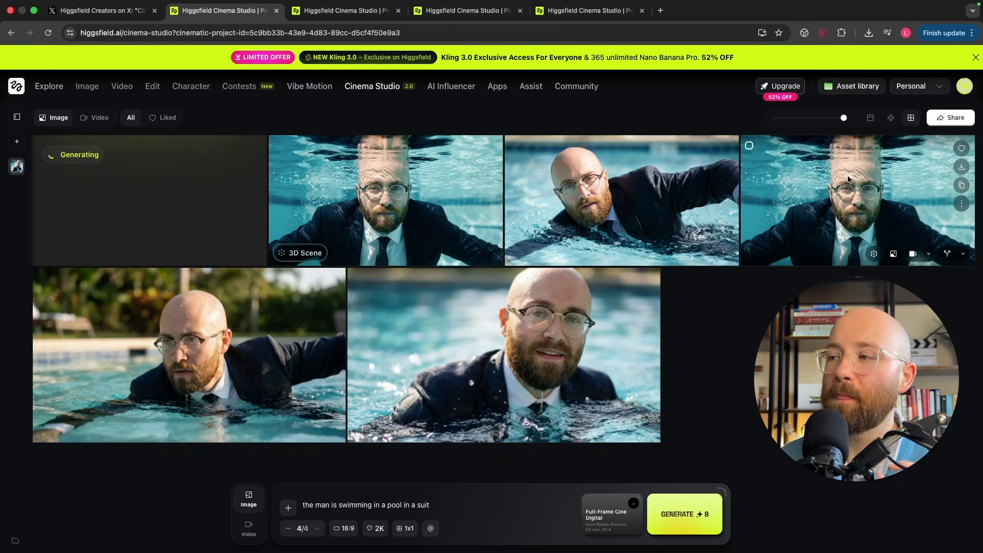
pyautogui.moveTo(231, 330)
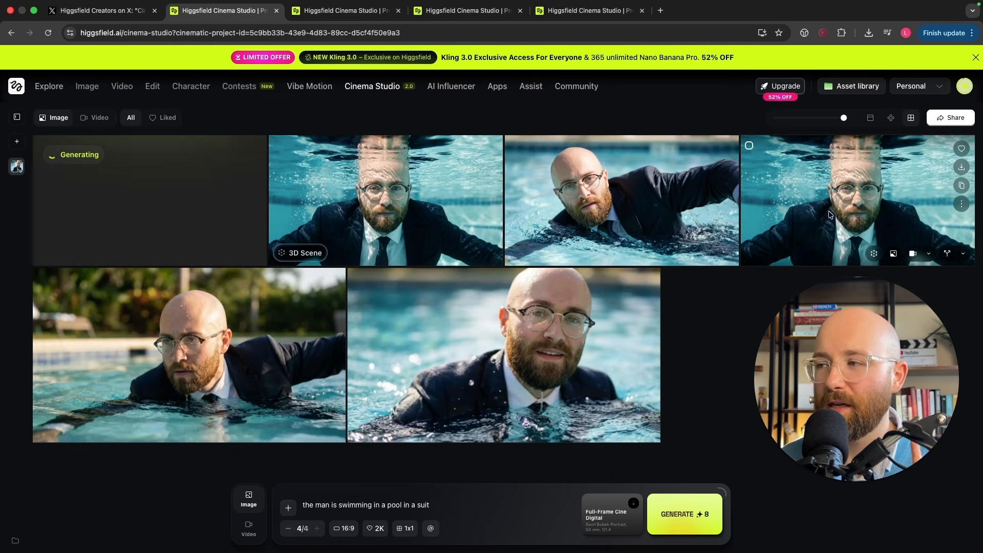
pyautogui.moveTo(450, 507); pyautogui.dragTo(303, 505)
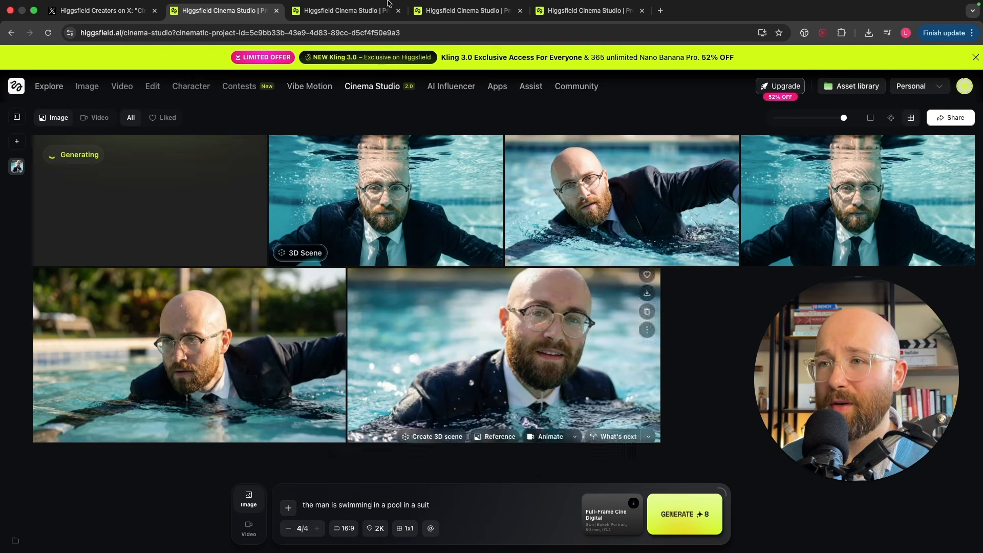
# Step: Return to the video project, watch the fourth pool video at a lower system volume, and close it
pyautogui.click(340, 10)
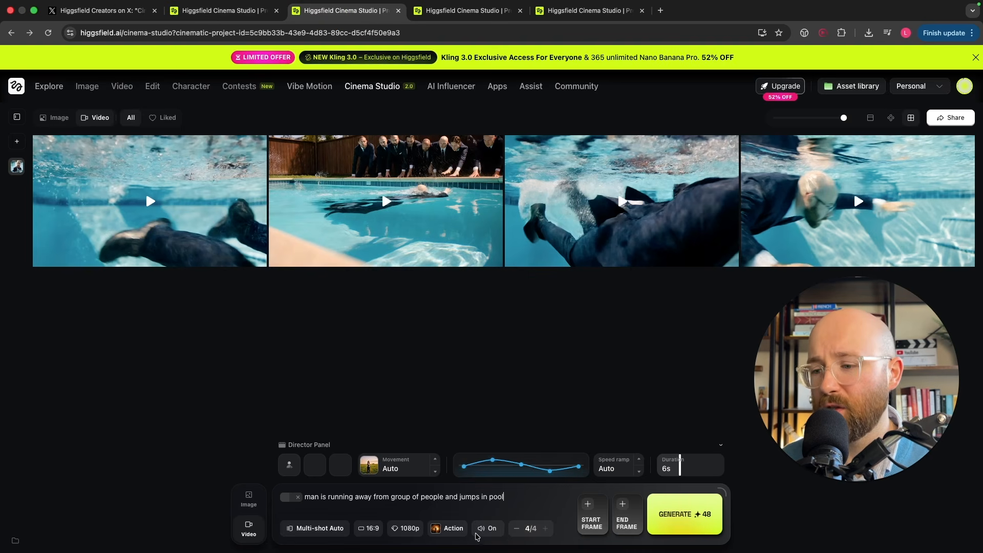
pyautogui.click(384, 496)
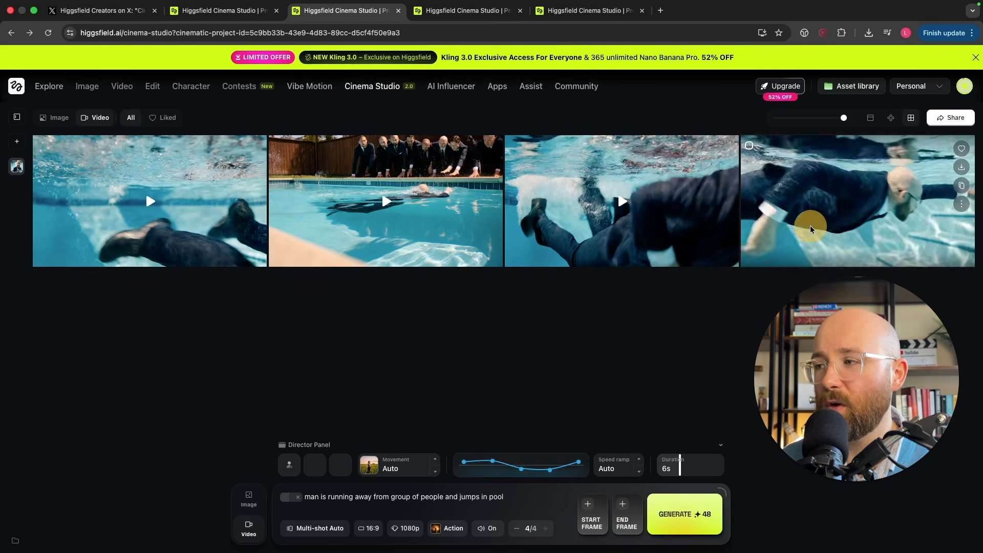
pyautogui.click(859, 252)
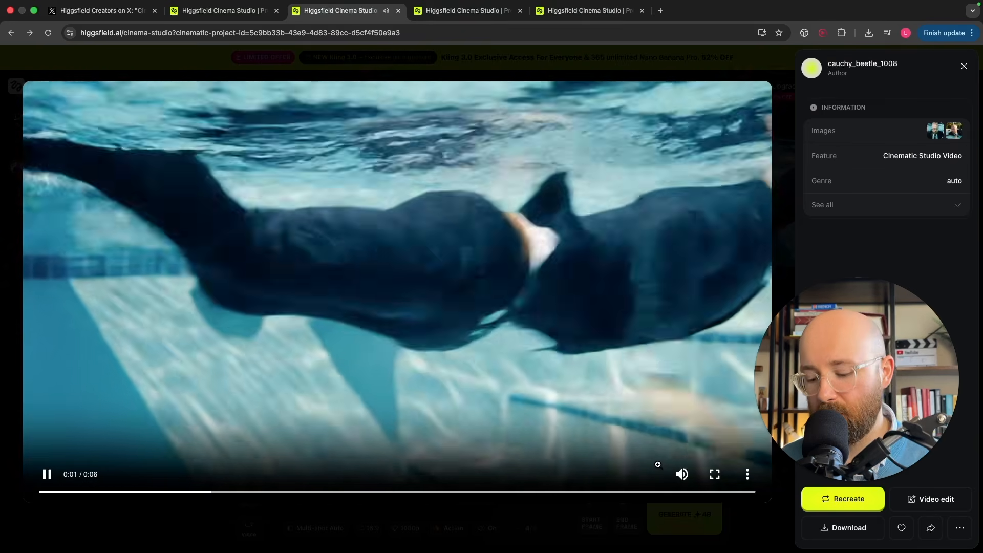
pyautogui.press('XF86AudioLowerVolume')
pyautogui.press('XF86AudioLowerVolume')
pyautogui.press('XF86AudioLowerVolume')
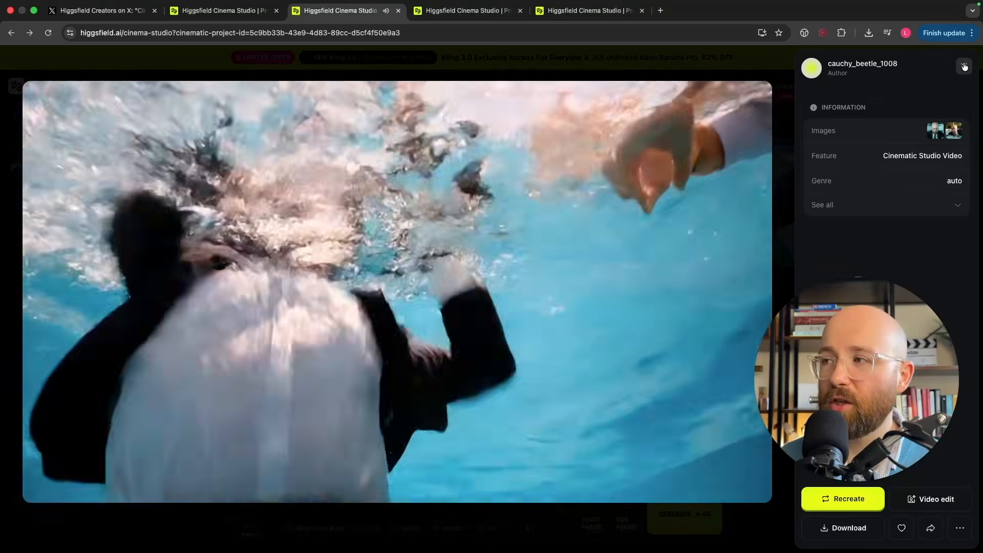
pyautogui.click(963, 66)
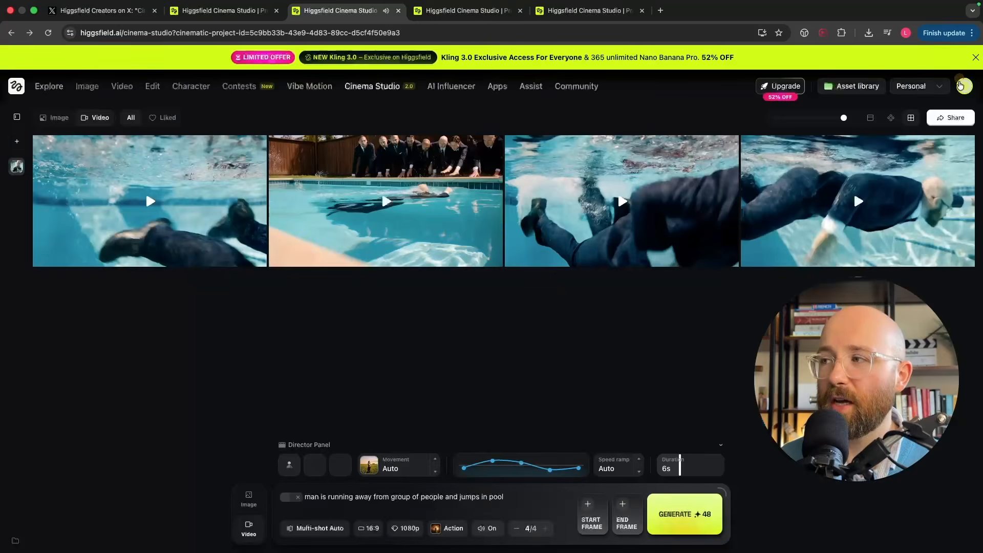
# Step: Watch the third and first pool videos in the enlarged player, closing each one
pyautogui.click(592, 170)
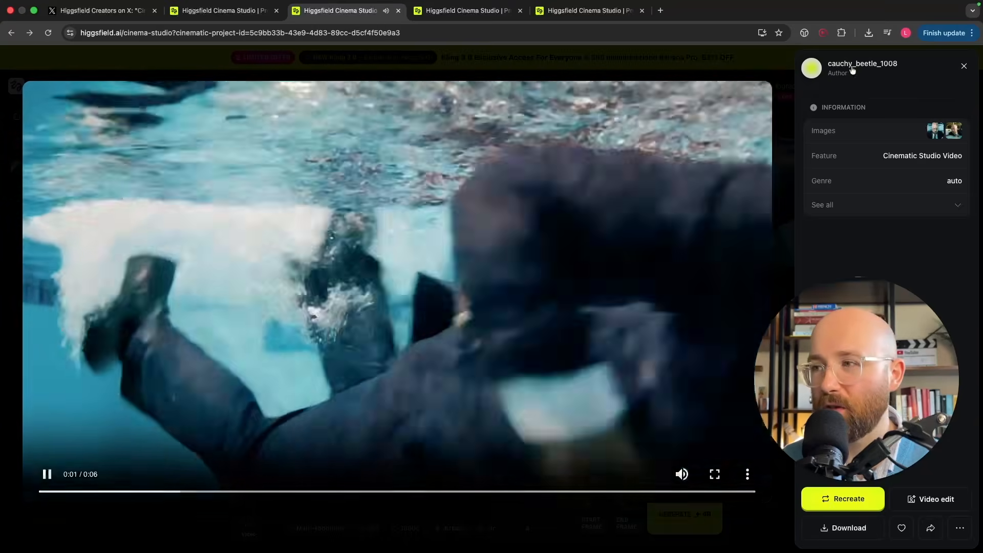
pyautogui.click(783, 61)
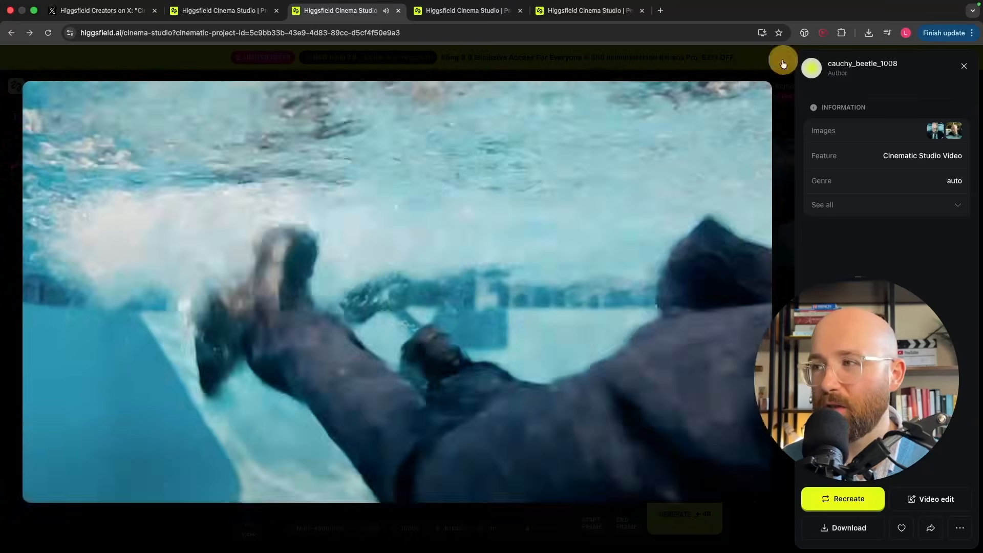
pyautogui.click(174, 234)
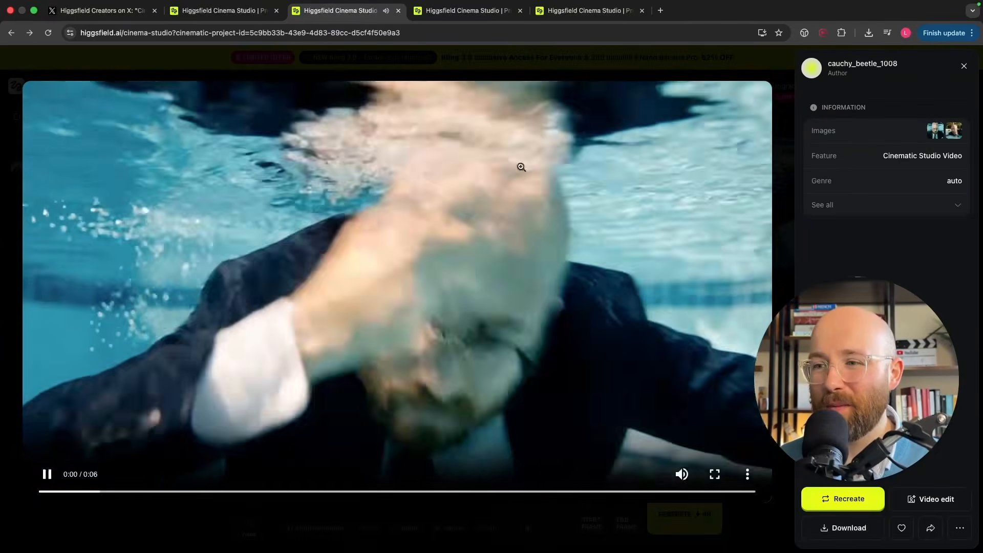
pyautogui.click(727, 61)
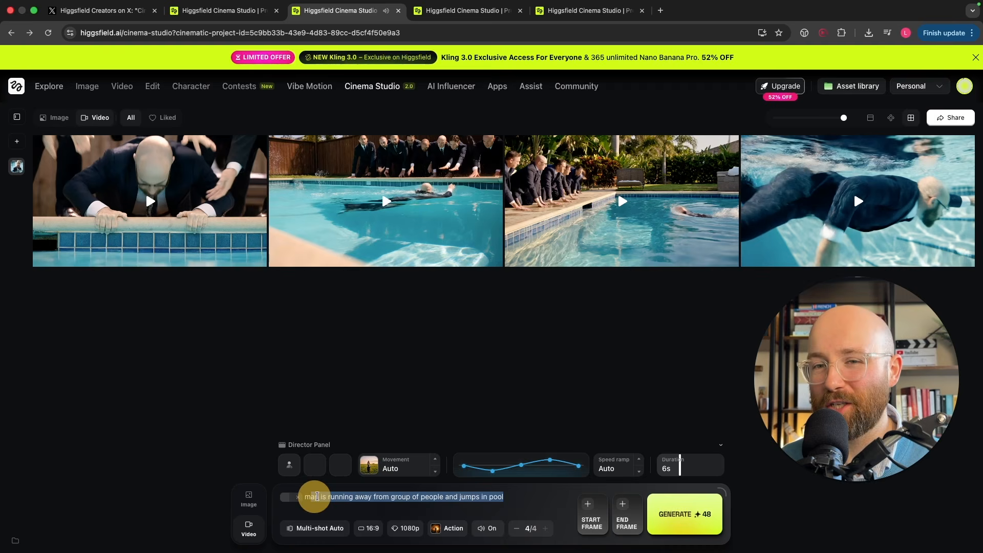
# Step: Review the prompt and the second video's preview, rewatch the fourth pool video, and close it
pyautogui.click(324, 497)
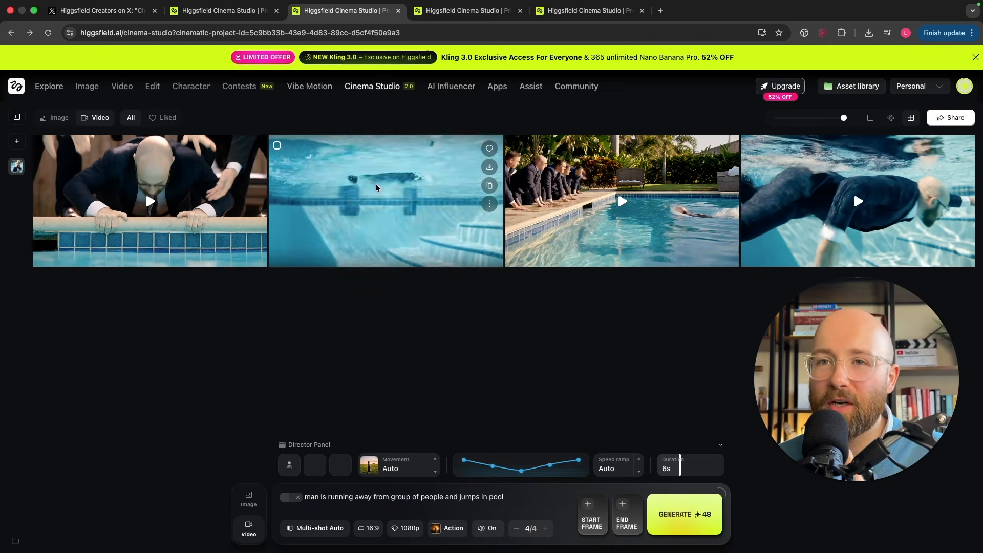
pyautogui.moveTo(795, 192)
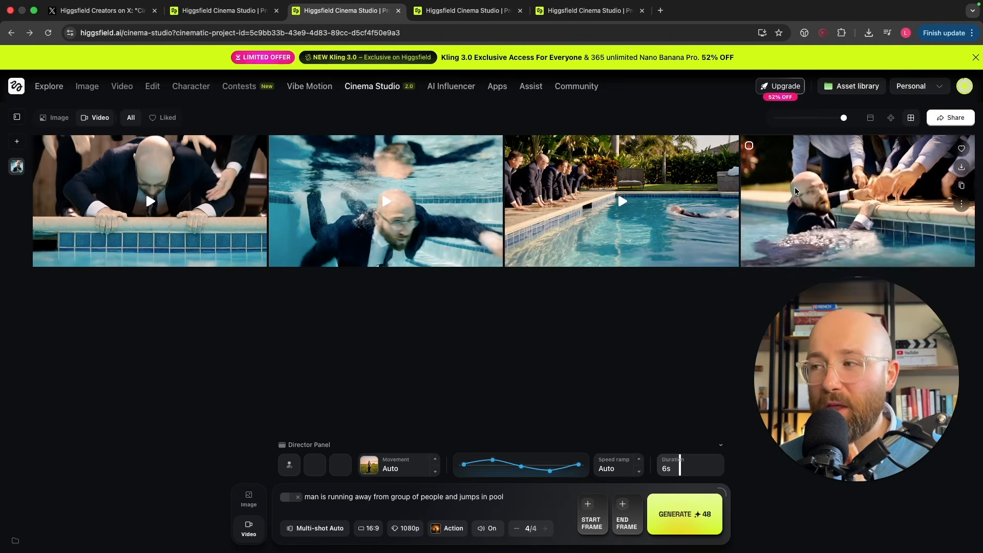
pyautogui.click(793, 231)
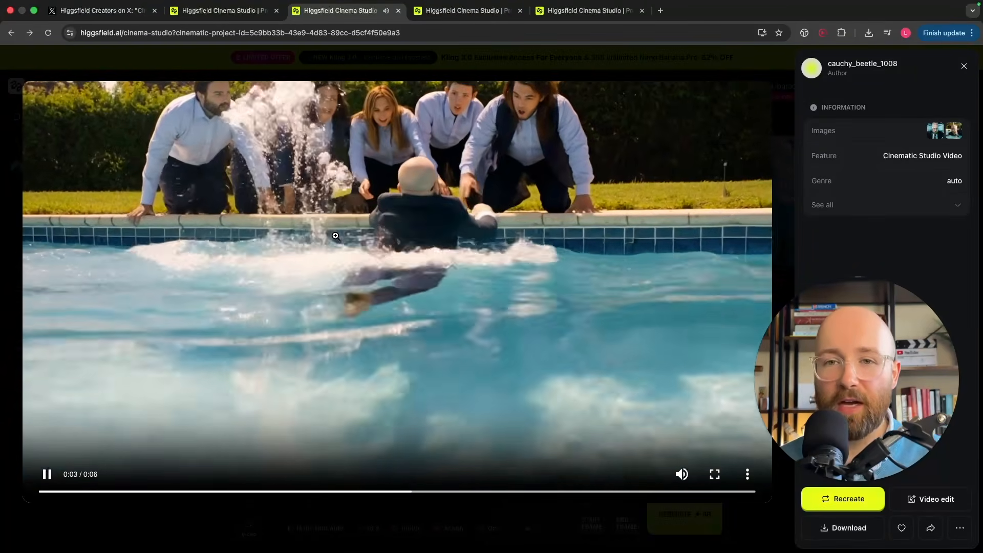
pyautogui.press('Escape')
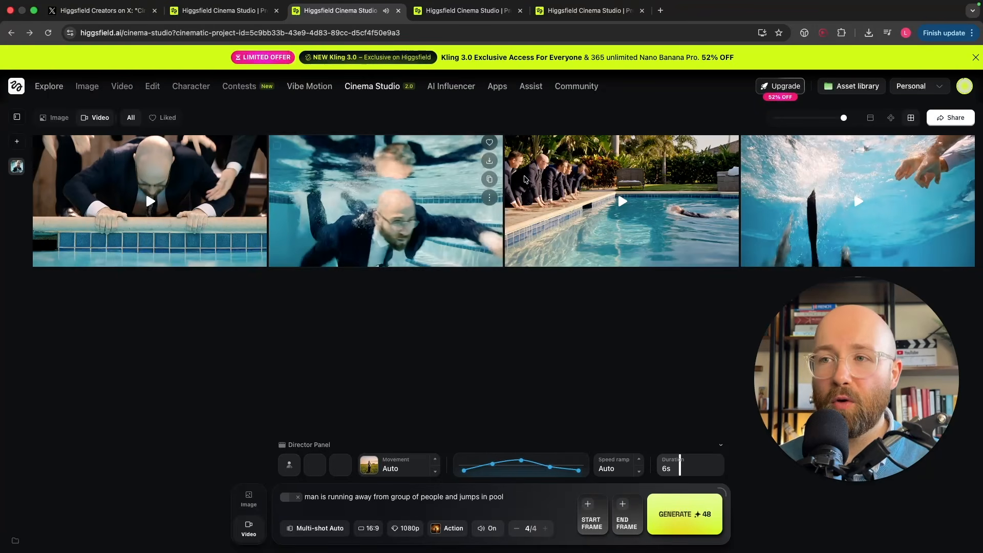
# Step: Look at the general video generator's multi-shot setup and go to the Explore page
pyautogui.click(115, 87)
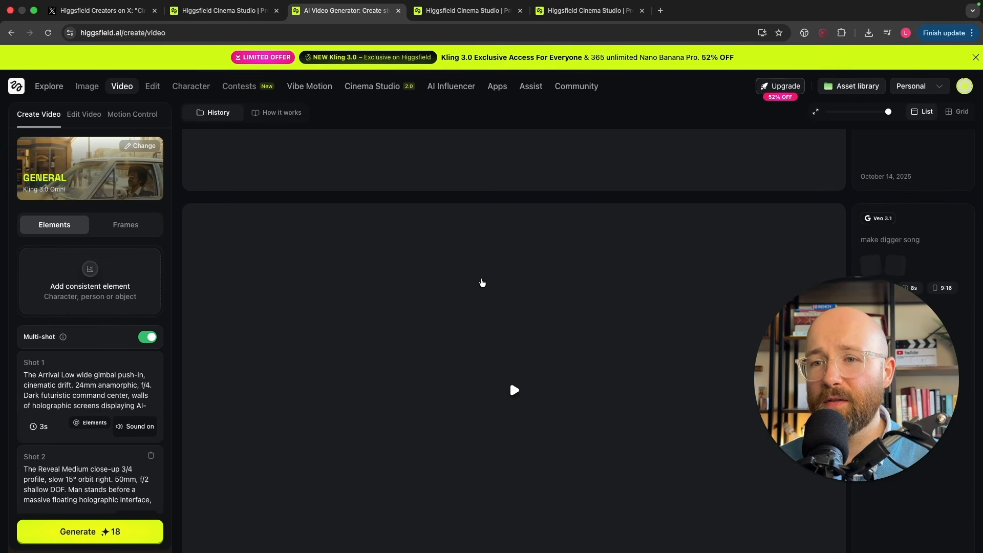
pyautogui.click(46, 91)
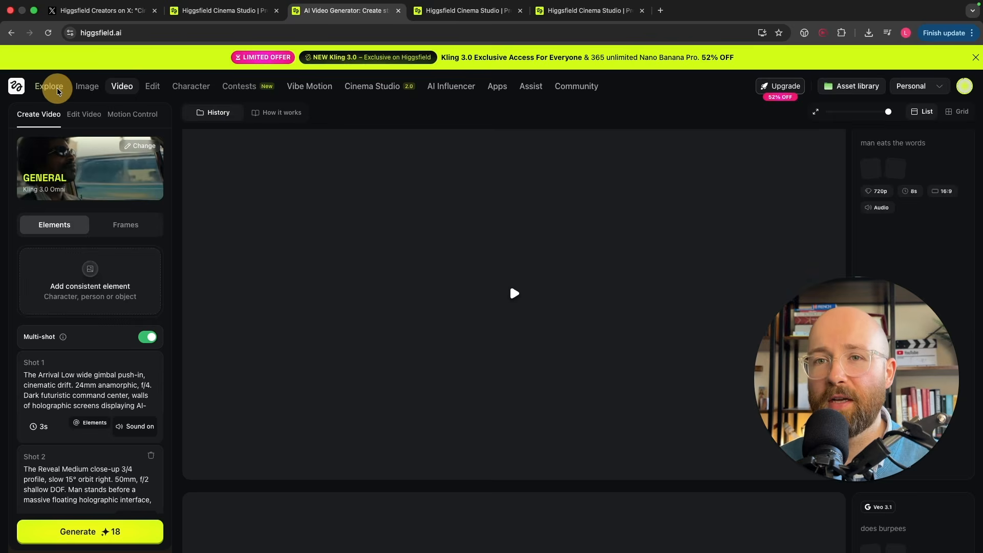